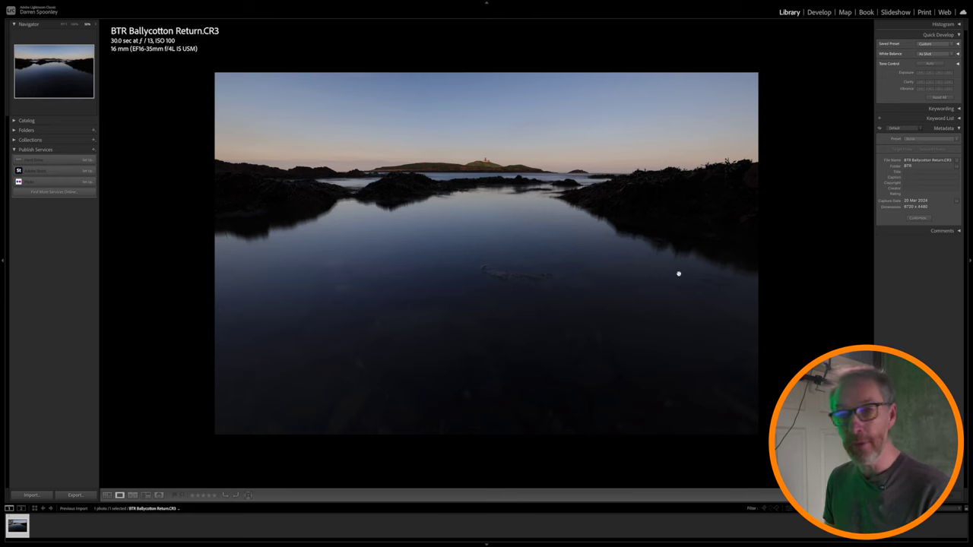
Zoom in on the lighthouse and hill, pan around, then return to the fitted view.
{"action": "left_click", "coordinate": [638, 216]}
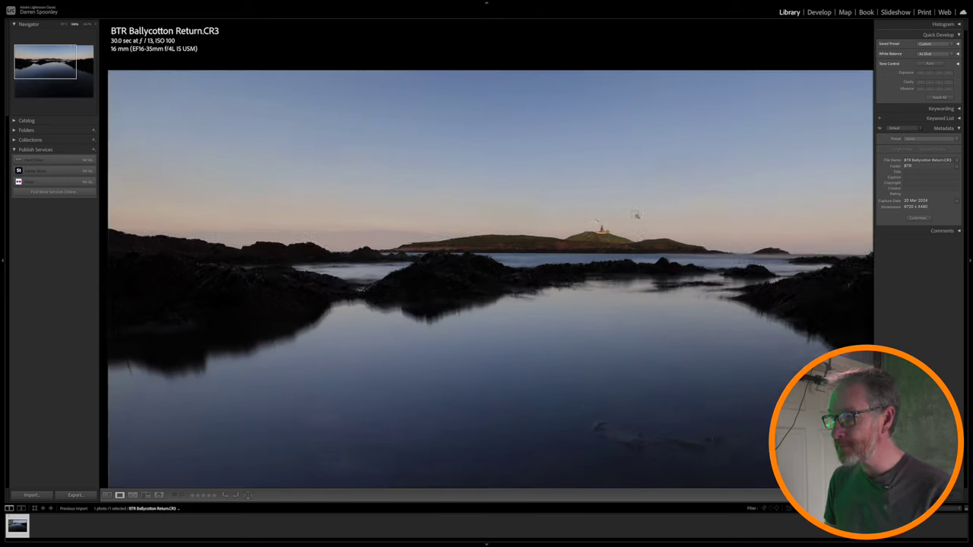
{"action": "scroll", "coordinate": [637, 216], "scroll_direction": "right", "scroll_amount": 10}
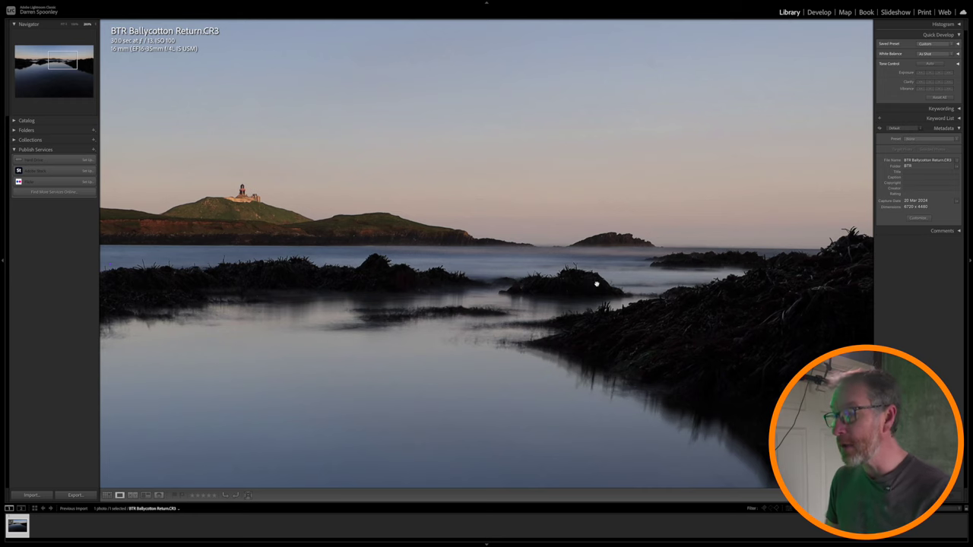
{"action": "scroll", "coordinate": [551, 295], "scroll_direction": "down", "scroll_amount": 2}
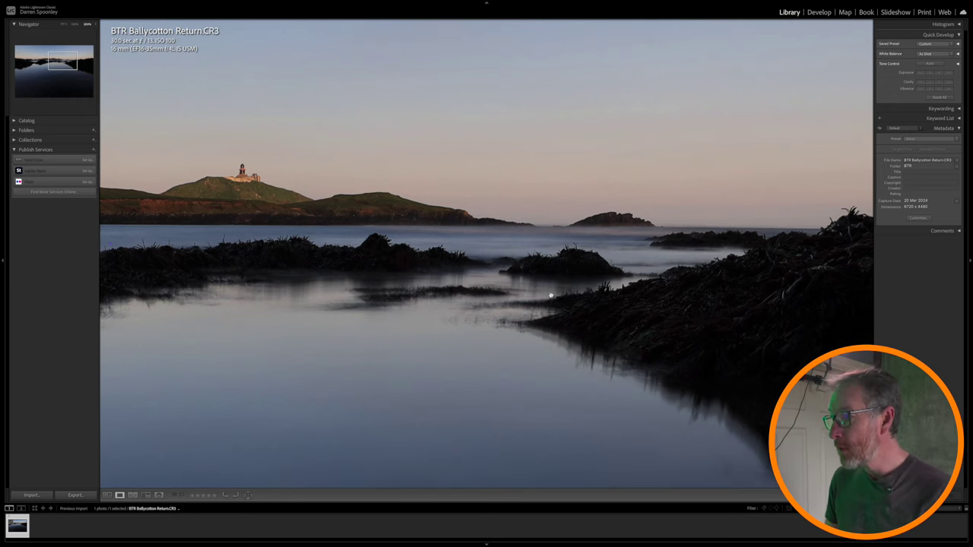
{"action": "scroll", "coordinate": [563, 285], "scroll_direction": "down", "scroll_amount": 2}
{"action": "scroll", "coordinate": [726, 252], "scroll_direction": "down", "scroll_amount": 2}
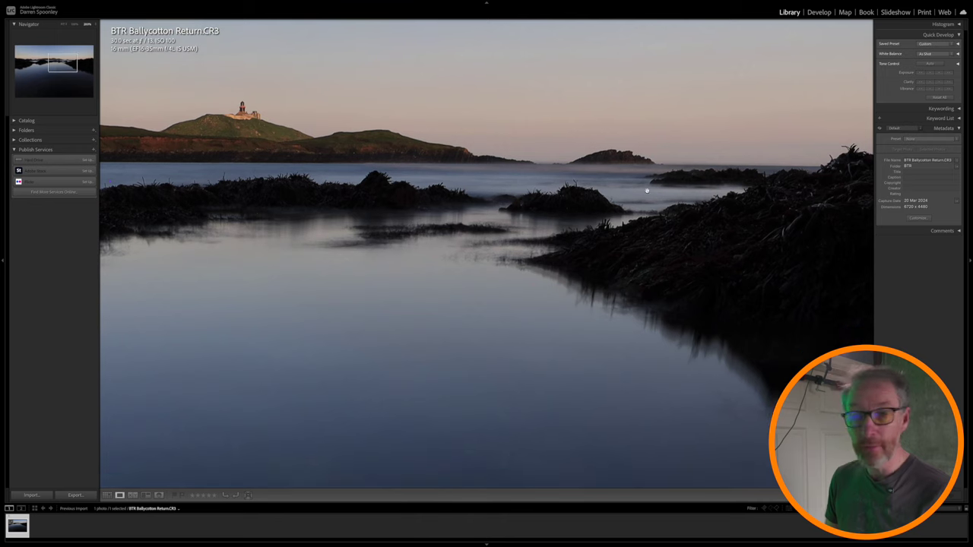
{"action": "scroll", "coordinate": [541, 209], "scroll_direction": "down", "scroll_amount": 4}
{"action": "left_click", "coordinate": [541, 209]}
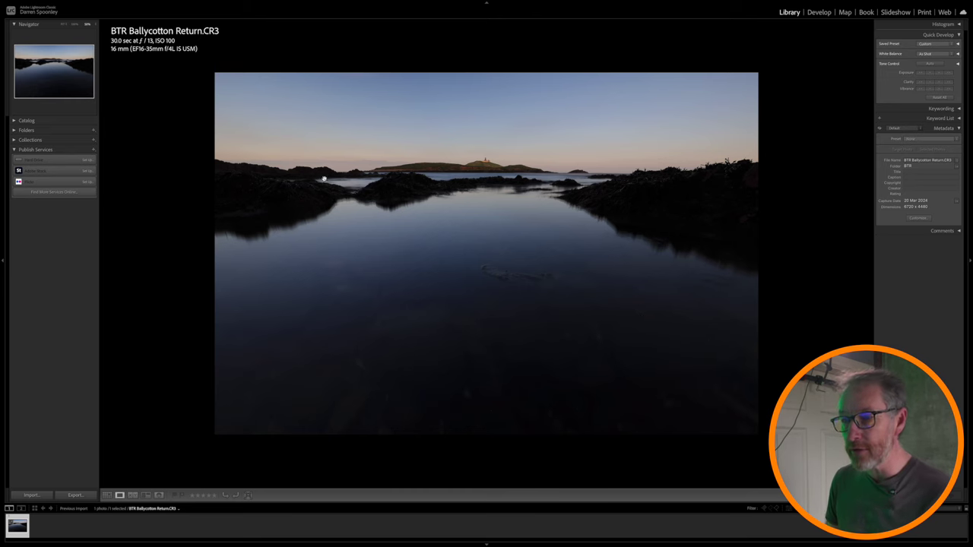
Inspect the rocks and water at higher magnification for dust, then fit the whole photo again.
{"action": "left_click", "coordinate": [656, 190]}
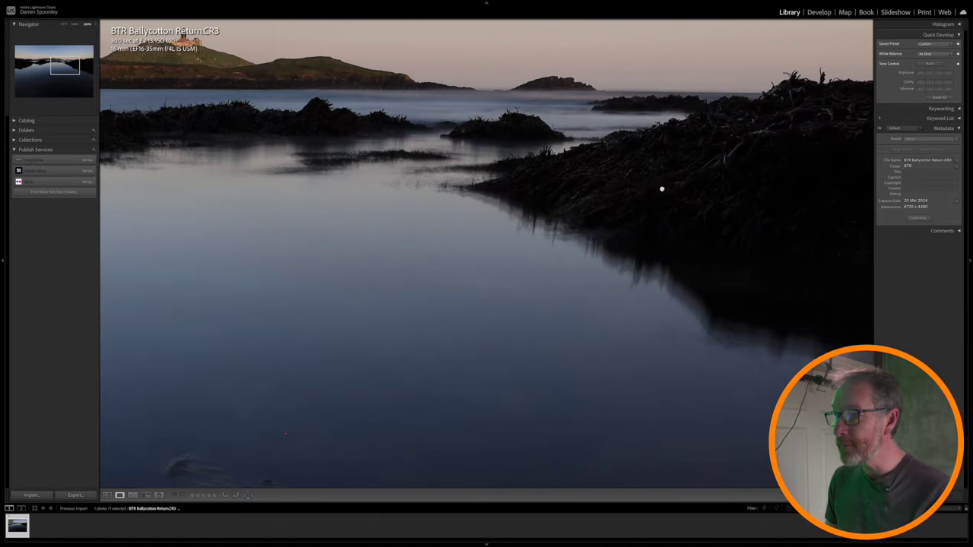
{"action": "scroll", "coordinate": [661, 189], "scroll_direction": "right", "scroll_amount": 5}
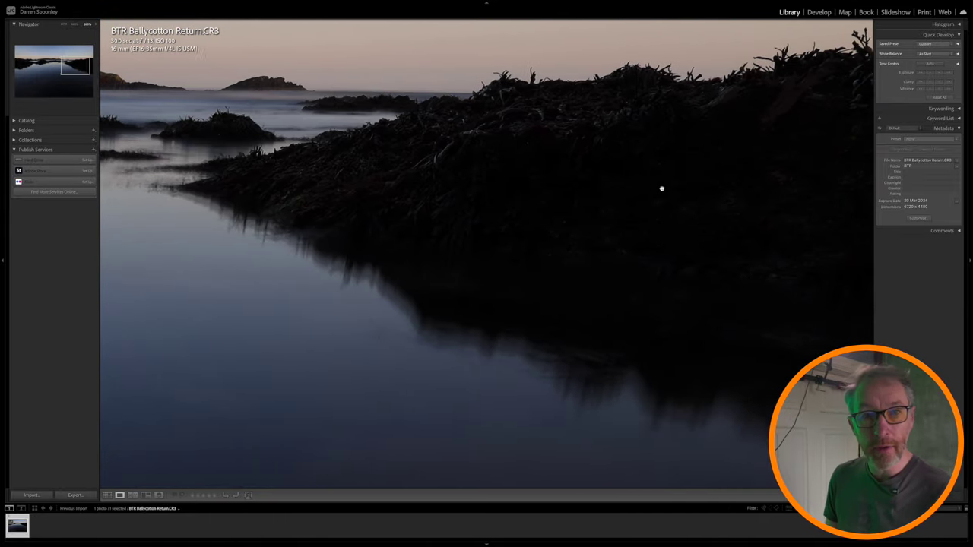
{"action": "scroll", "coordinate": [661, 189], "scroll_direction": "right", "scroll_amount": 4}
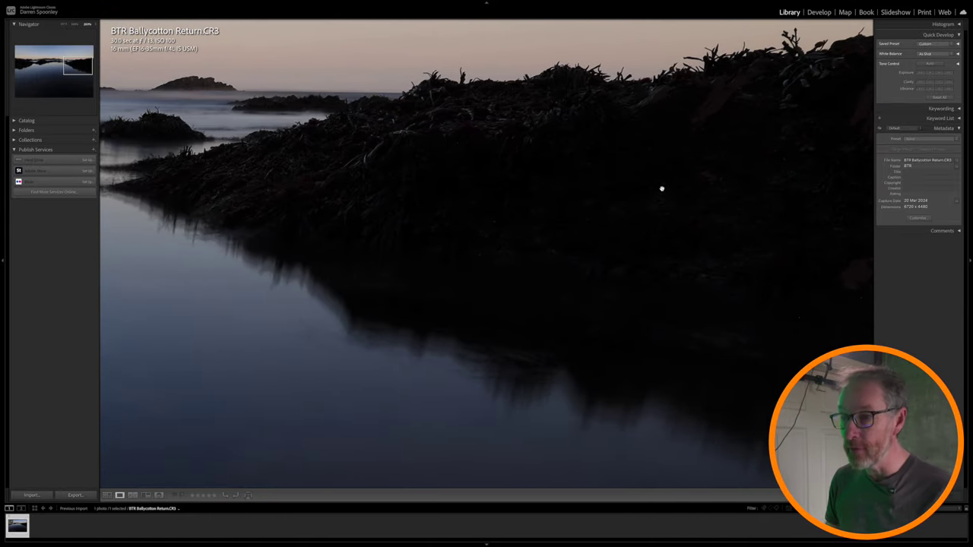
{"action": "scroll", "coordinate": [386, 245], "scroll_direction": "down", "scroll_amount": 5}
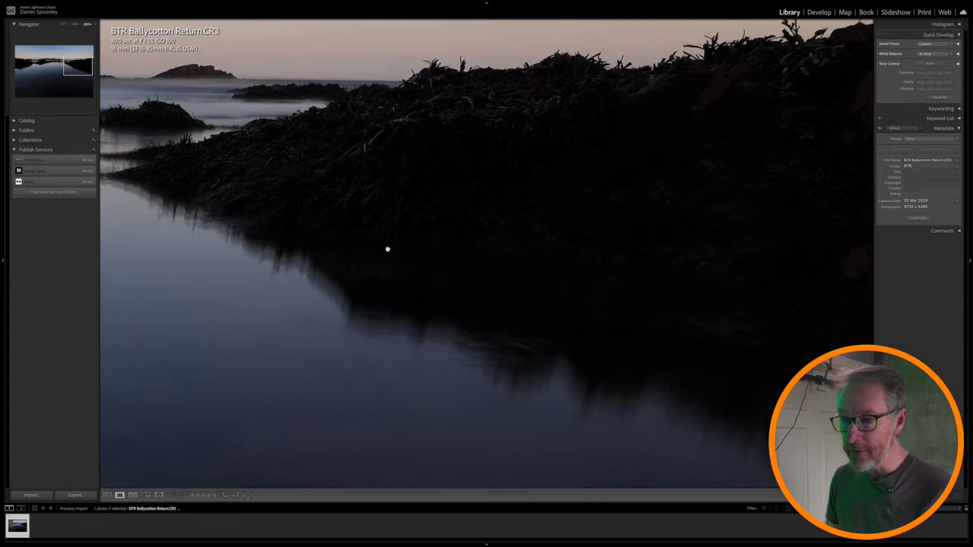
{"action": "scroll", "coordinate": [386, 244], "scroll_direction": "left", "scroll_amount": 3}
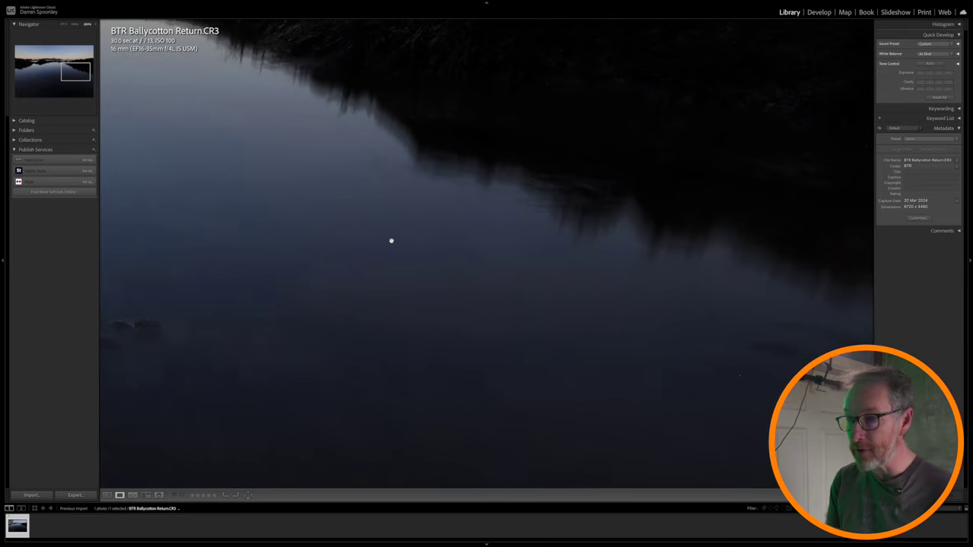
{"action": "key", "text": "ctrl+equal"}
{"action": "scroll", "coordinate": [392, 240], "scroll_direction": "left", "scroll_amount": 3}
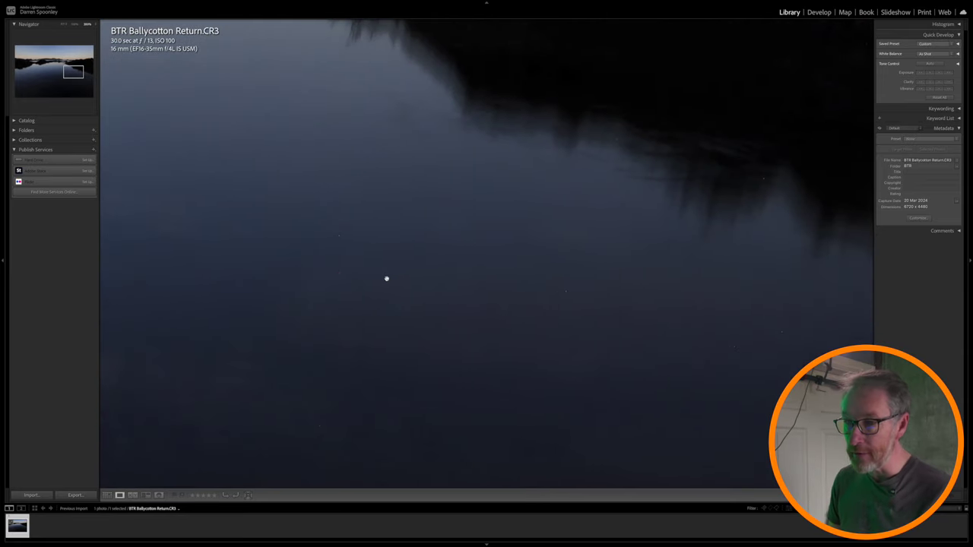
{"action": "scroll", "coordinate": [348, 273], "scroll_direction": "left", "scroll_amount": 4}
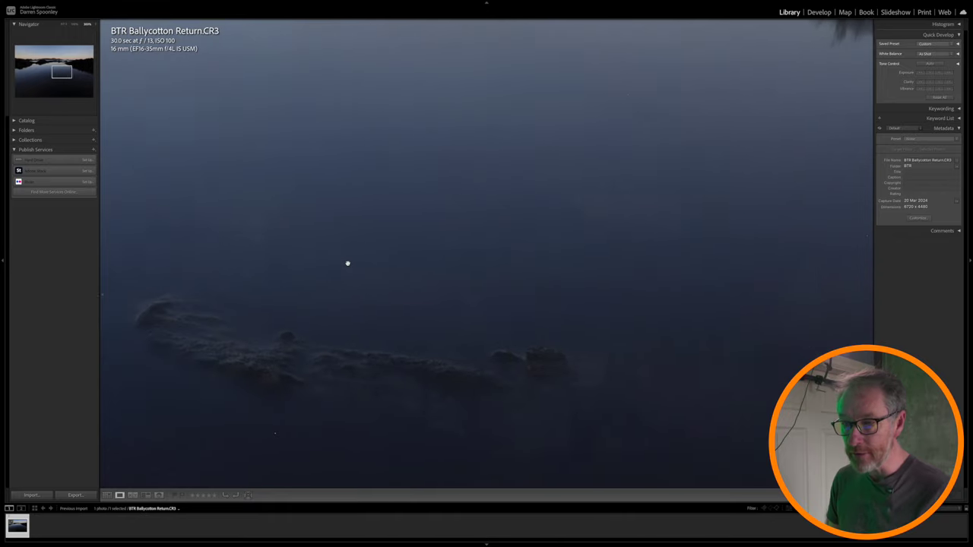
{"action": "scroll", "coordinate": [355, 280], "scroll_direction": "left", "scroll_amount": 5}
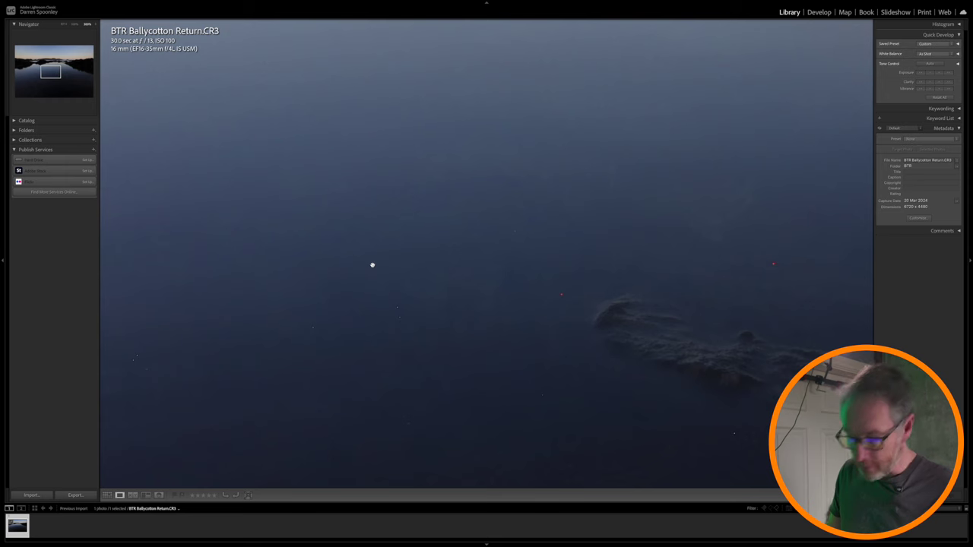
{"action": "left_click", "coordinate": [372, 264]}
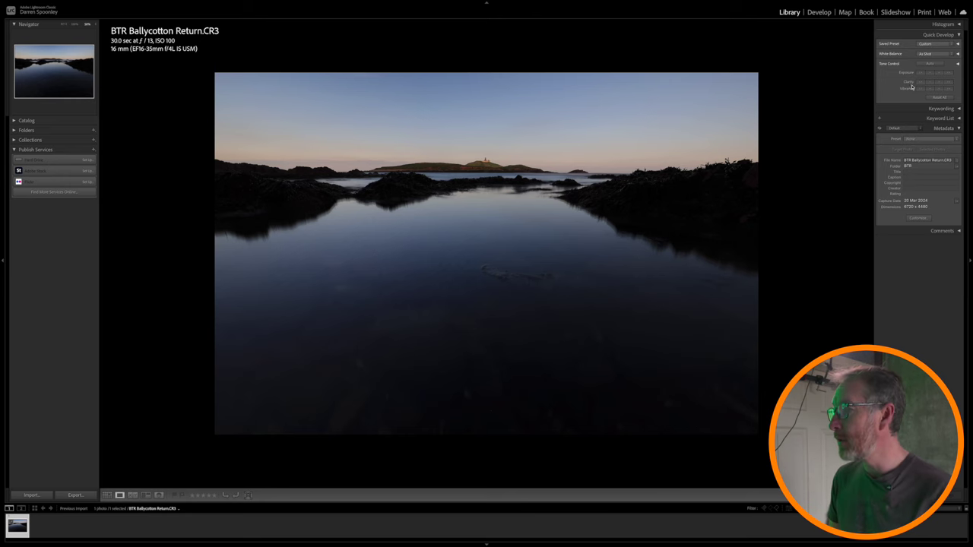
In Develop, rotate the crop slightly to level the horizon.
{"action": "left_click", "coordinate": [819, 12]}
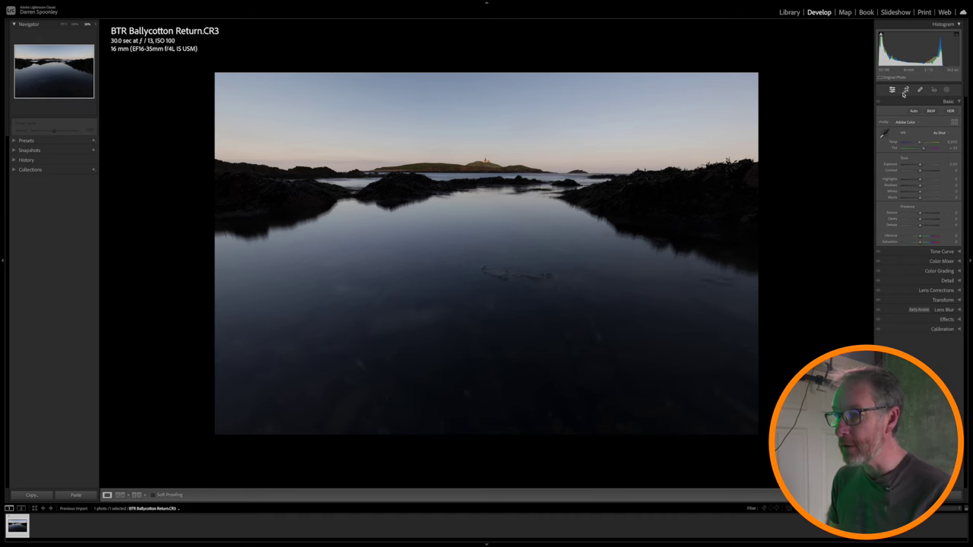
{"action": "left_click", "coordinate": [906, 90]}
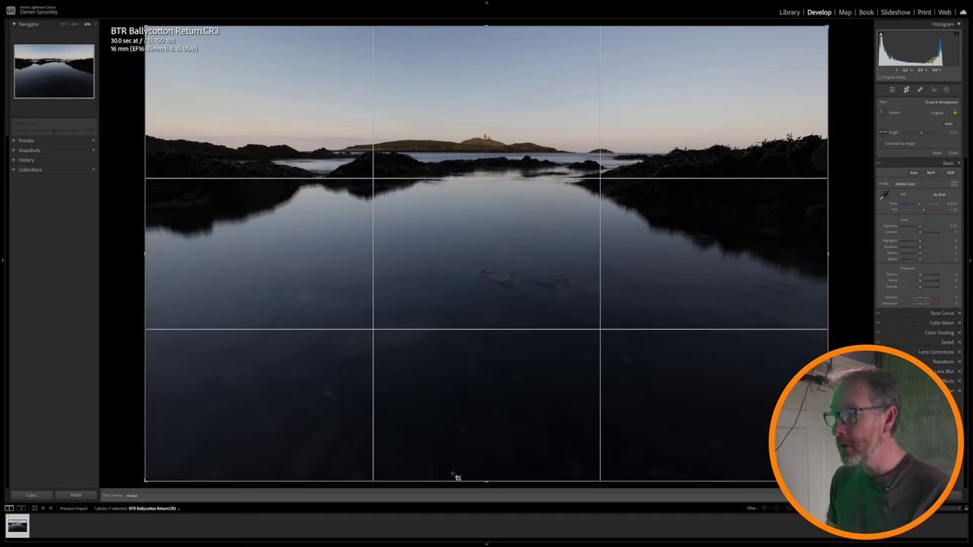
{"action": "left_click_drag", "start_coordinate": [446, 484], "coordinate": [450, 483]}
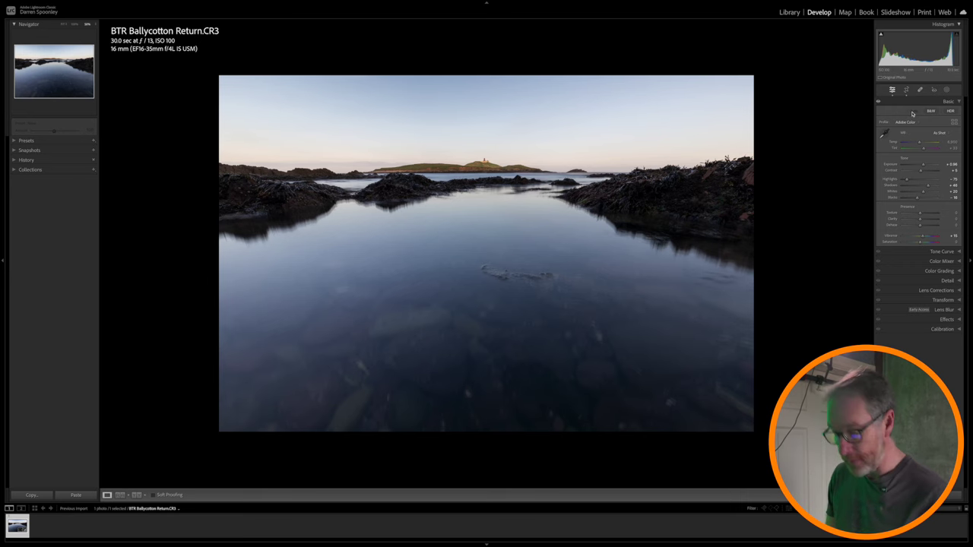
Reset the Basic tone adjustments and return Exposure to 0.00 after testing it.
{"action": "key", "text": "ctrl+z"}
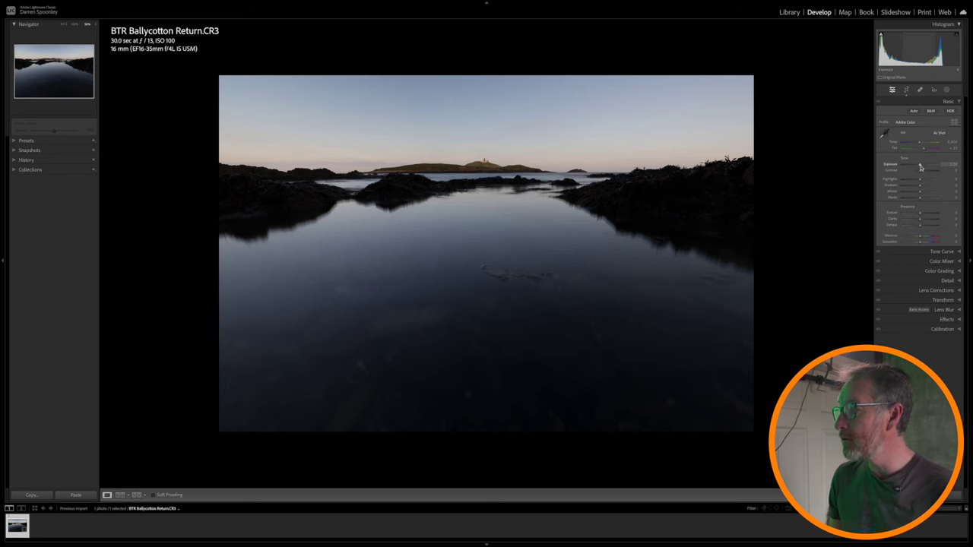
{"action": "left_click_drag", "start_coordinate": [920, 167], "coordinate": [922, 165]}
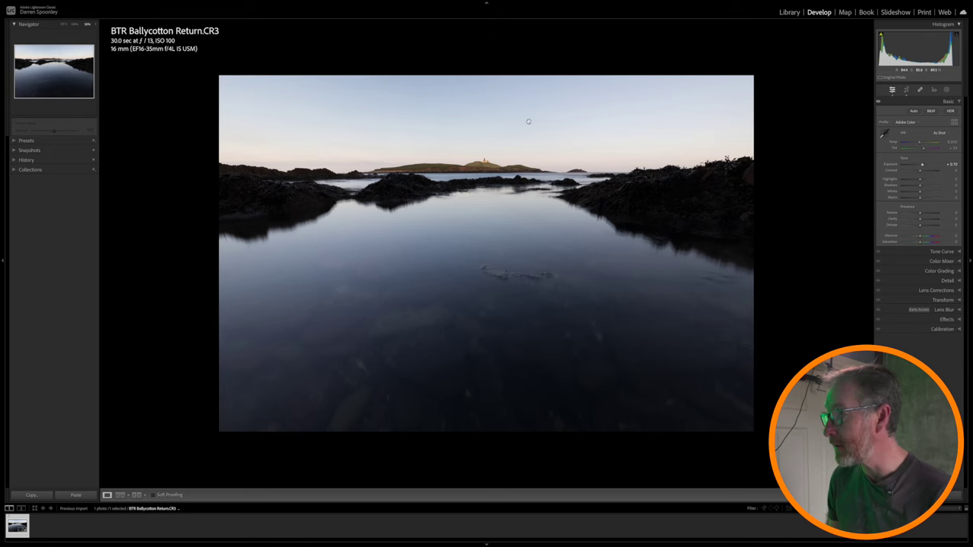
{"action": "double_click", "coordinate": [922, 165]}
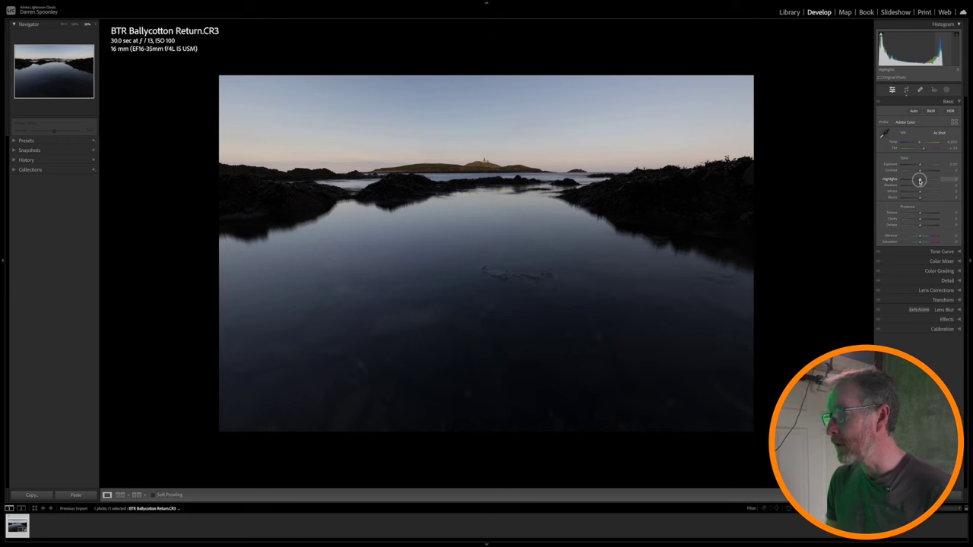
Set Highlights to about -80 after trying the full range.
{"action": "left_click_drag", "start_coordinate": [919, 180], "coordinate": [964, 179]}
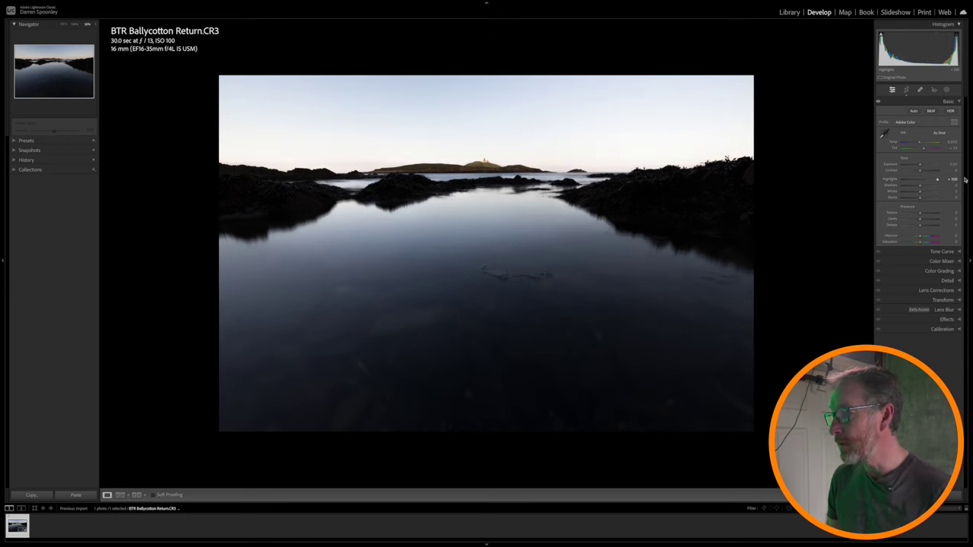
{"action": "left_click_drag", "start_coordinate": [938, 180], "coordinate": [871, 180]}
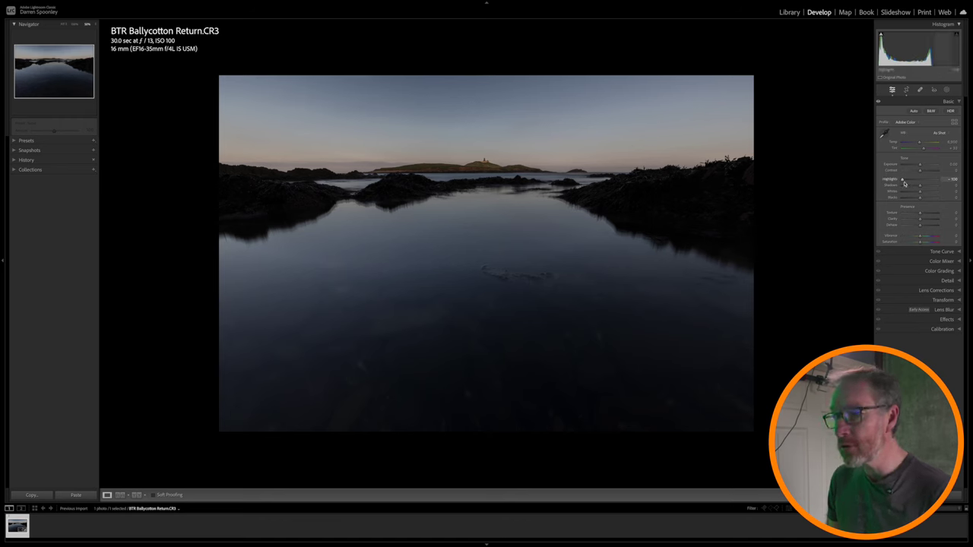
{"action": "left_click_drag", "start_coordinate": [902, 181], "coordinate": [940, 187]}
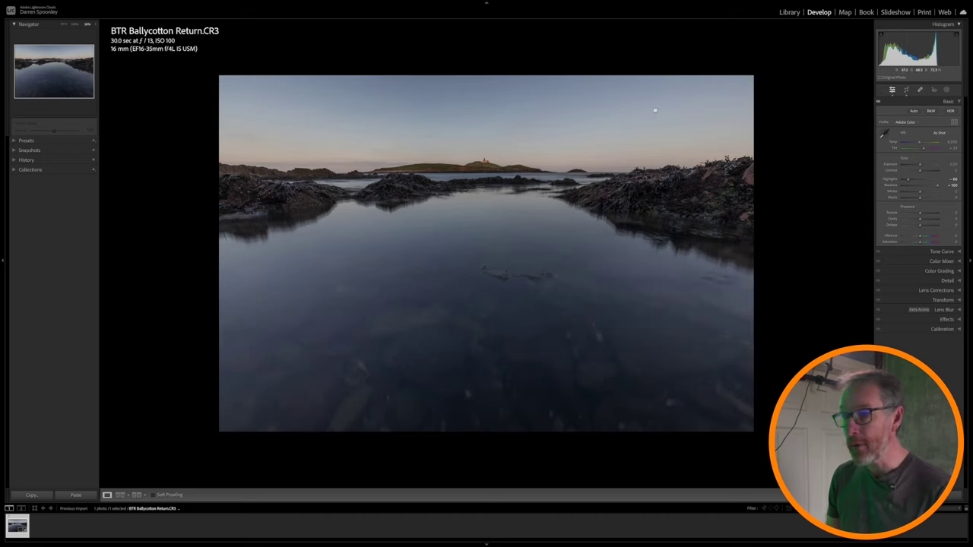
{"action": "left_click", "coordinate": [276, 204]}
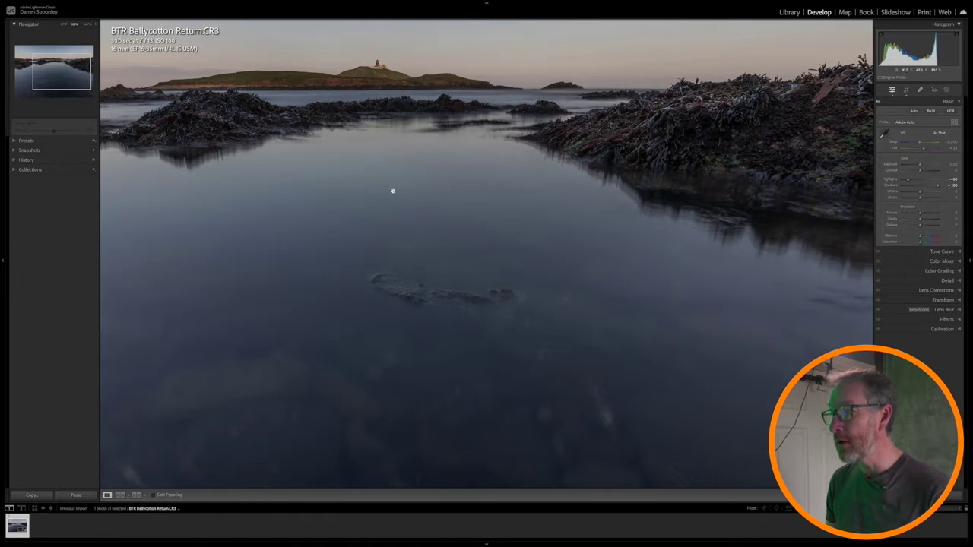
{"action": "scroll", "coordinate": [578, 177], "scroll_direction": "right", "scroll_amount": 6}
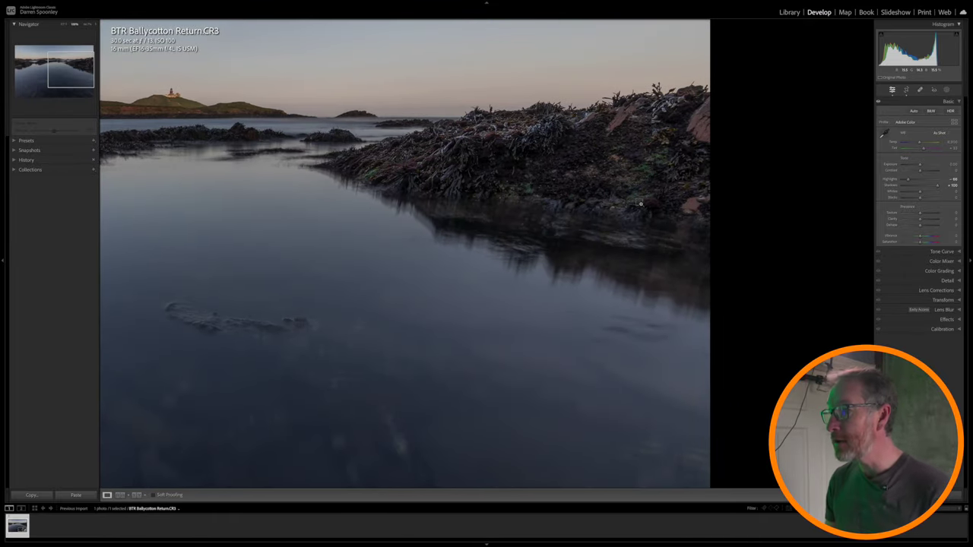
{"action": "scroll", "coordinate": [641, 204], "scroll_direction": "up", "scroll_amount": 2}
{"action": "scroll", "coordinate": [640, 203], "scroll_direction": "up", "scroll_amount": 4}
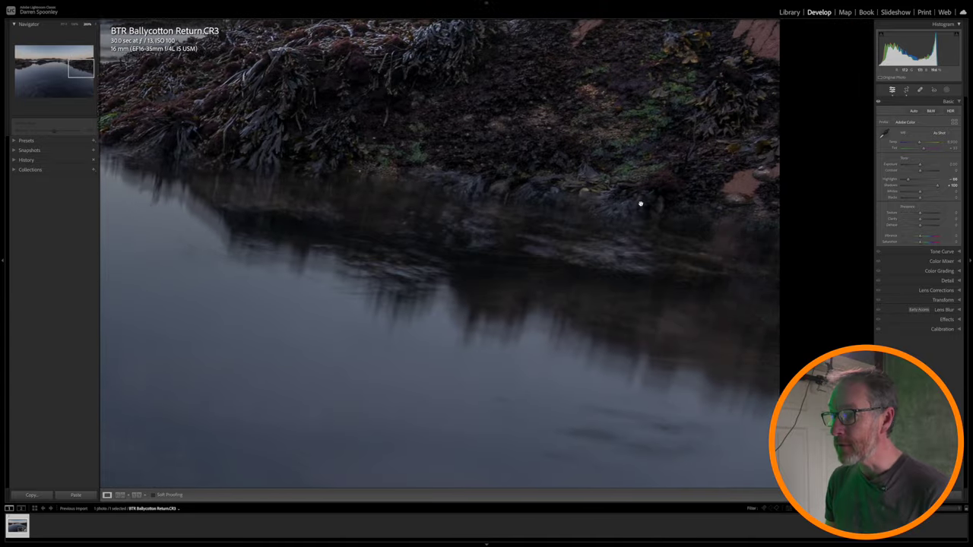
{"action": "scroll", "coordinate": [640, 203], "scroll_direction": "down", "scroll_amount": 3}
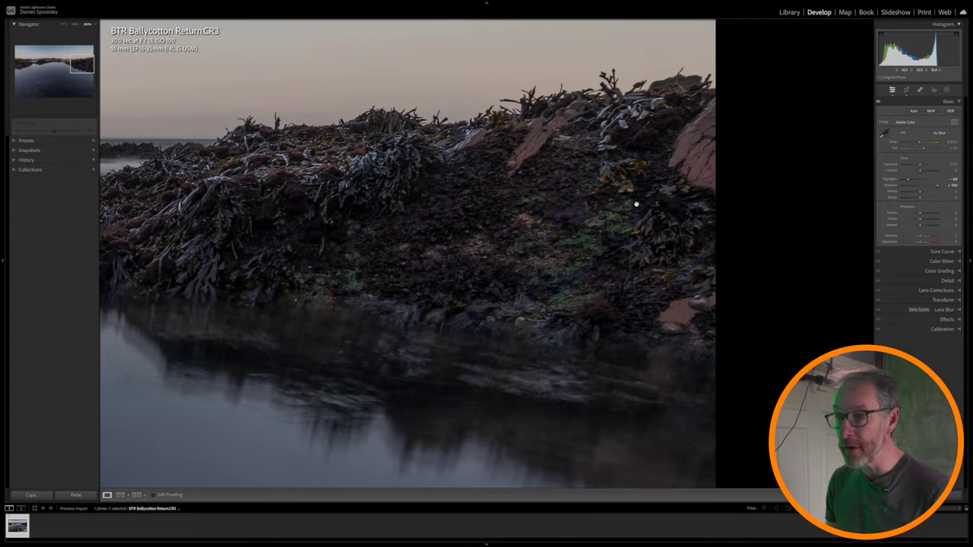
{"action": "scroll", "coordinate": [583, 224], "scroll_direction": "down", "scroll_amount": 2}
{"action": "scroll", "coordinate": [583, 223], "scroll_direction": "left", "scroll_amount": 6}
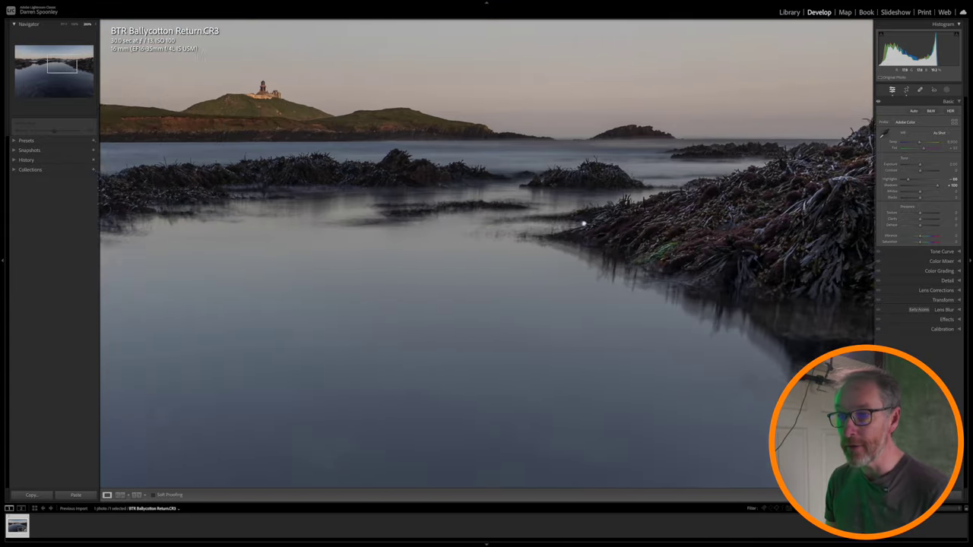
{"action": "scroll", "coordinate": [583, 224], "scroll_direction": "up", "scroll_amount": 5}
{"action": "scroll", "coordinate": [583, 223], "scroll_direction": "left", "scroll_amount": 4}
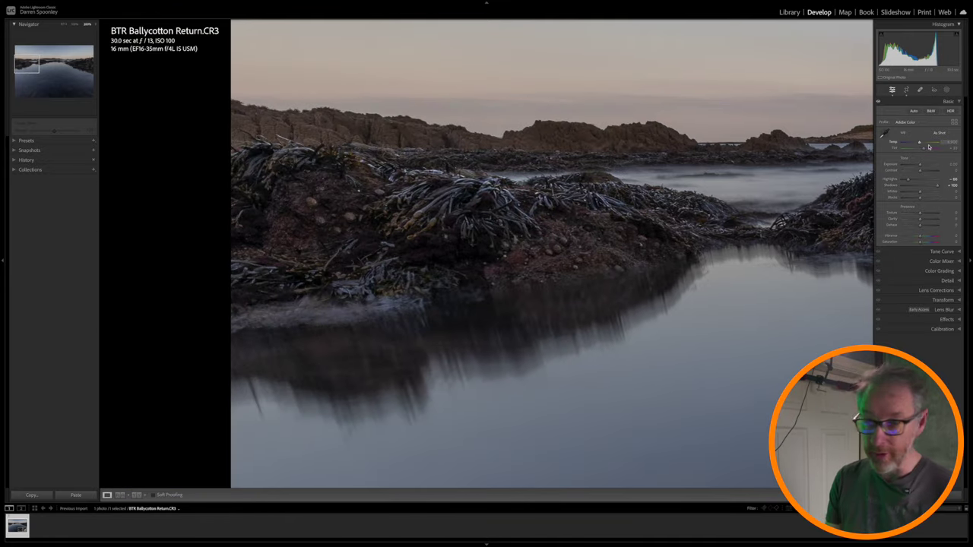
{"action": "key", "text": "z"}
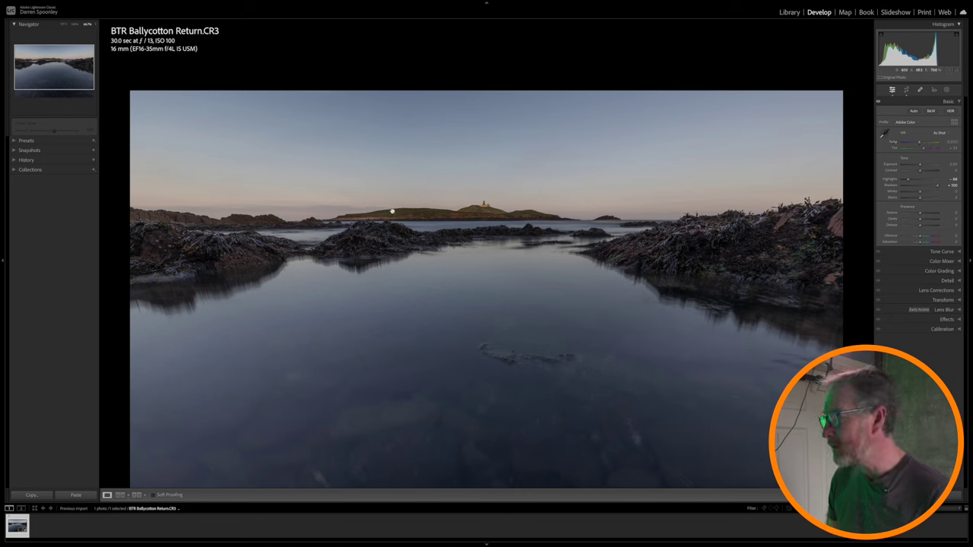
Set Highlights to about -48, Whites +48, Blacks +35 and Dehaze +25.
{"action": "left_click_drag", "start_coordinate": [907, 180], "coordinate": [921, 194]}
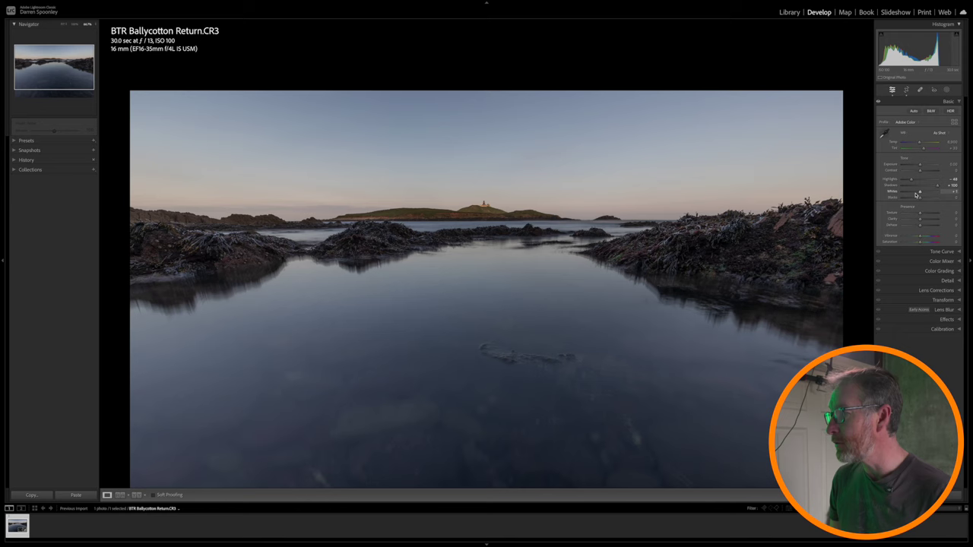
{"action": "left_click_drag", "start_coordinate": [920, 193], "coordinate": [928, 192]}
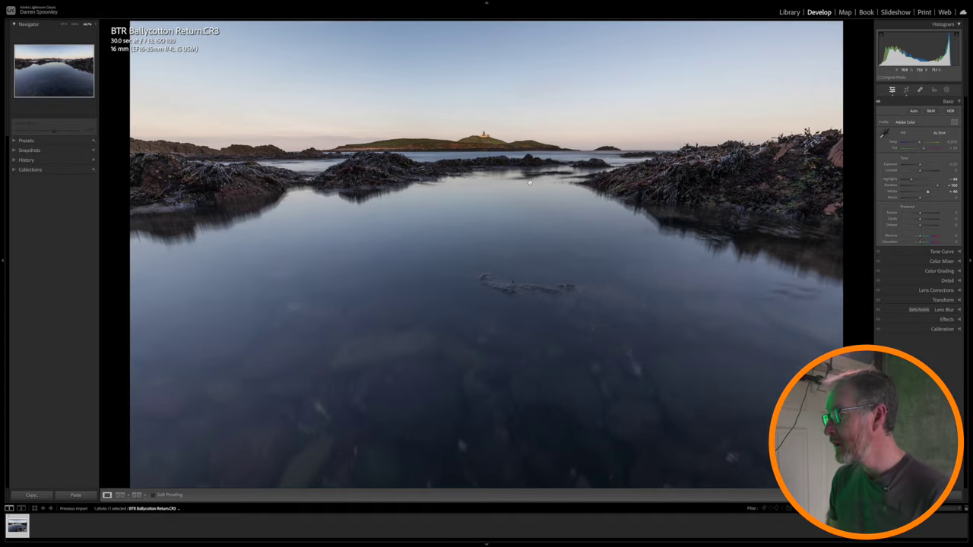
{"action": "left_click_drag", "start_coordinate": [920, 199], "coordinate": [925, 198]}
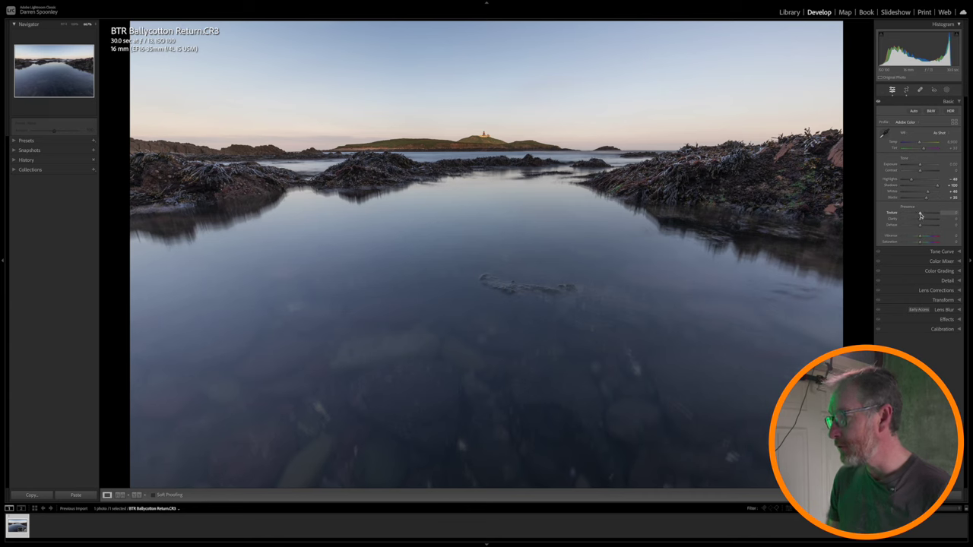
{"action": "left_click_drag", "start_coordinate": [921, 226], "coordinate": [927, 226]}
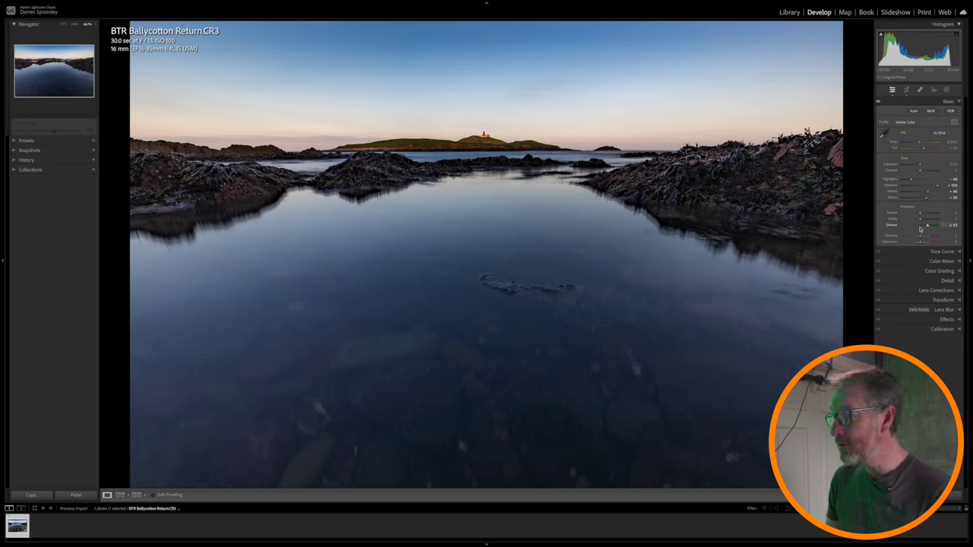
{"action": "left_click_drag", "start_coordinate": [927, 226], "coordinate": [925, 226]}
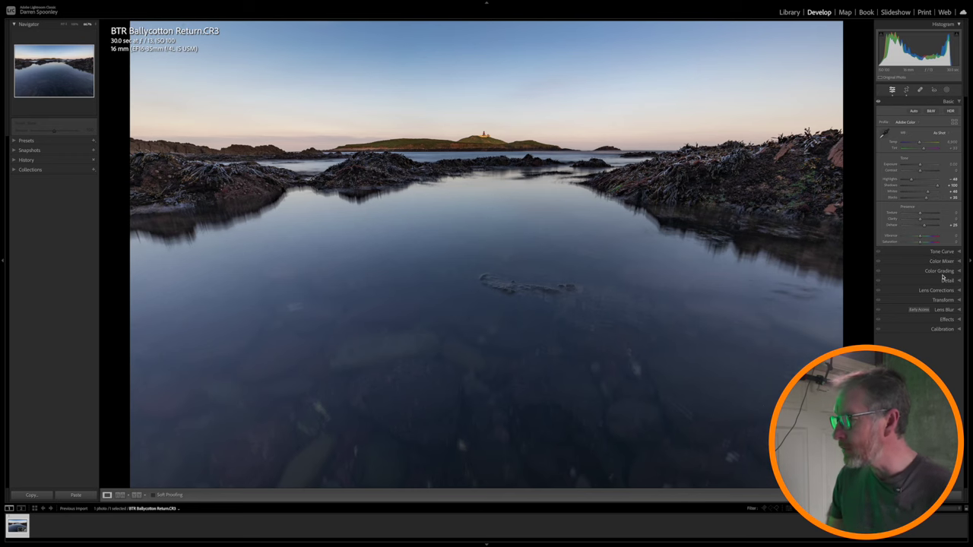
Try a strong S-curve on the Tone Curve, undo it, and collapse the panel.
{"action": "left_click", "coordinate": [945, 250]}
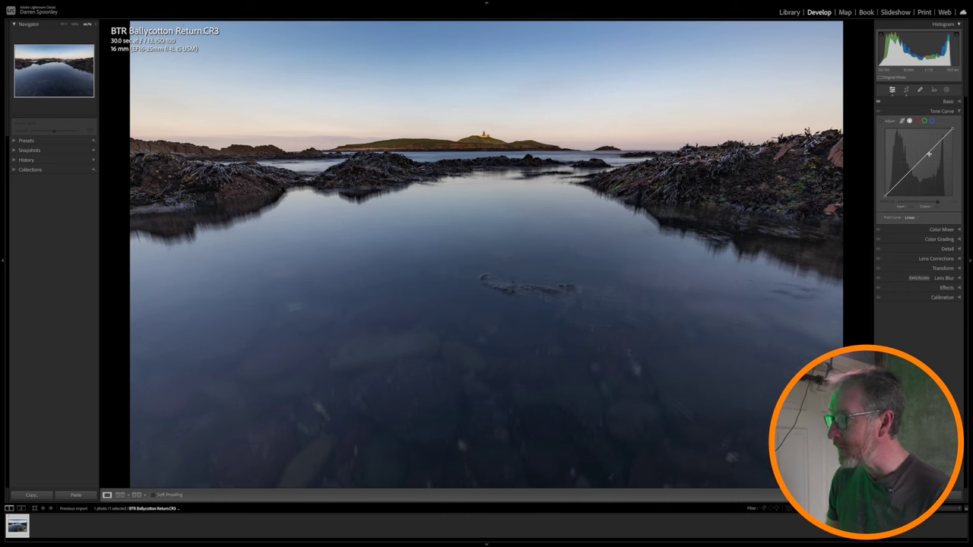
{"action": "left_click", "coordinate": [913, 170]}
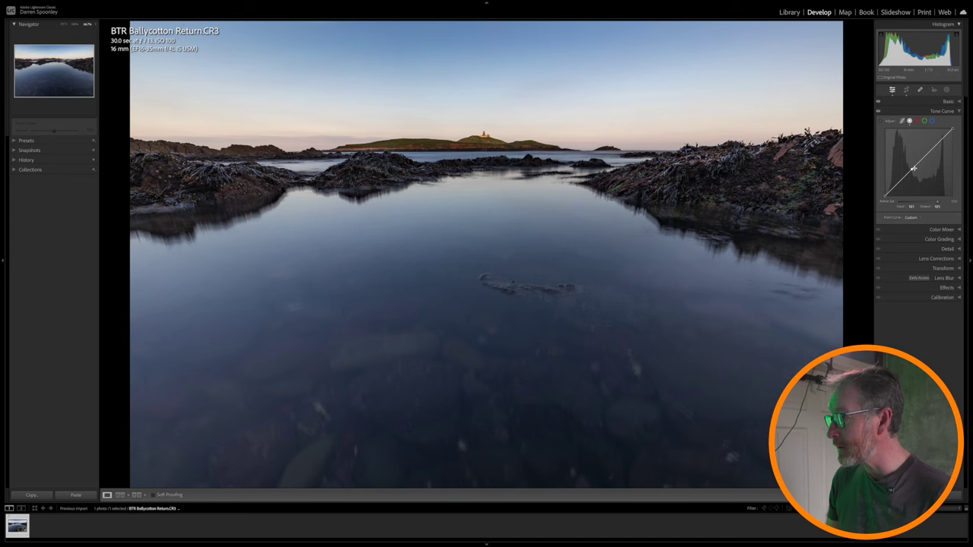
{"action": "left_click", "coordinate": [941, 142]}
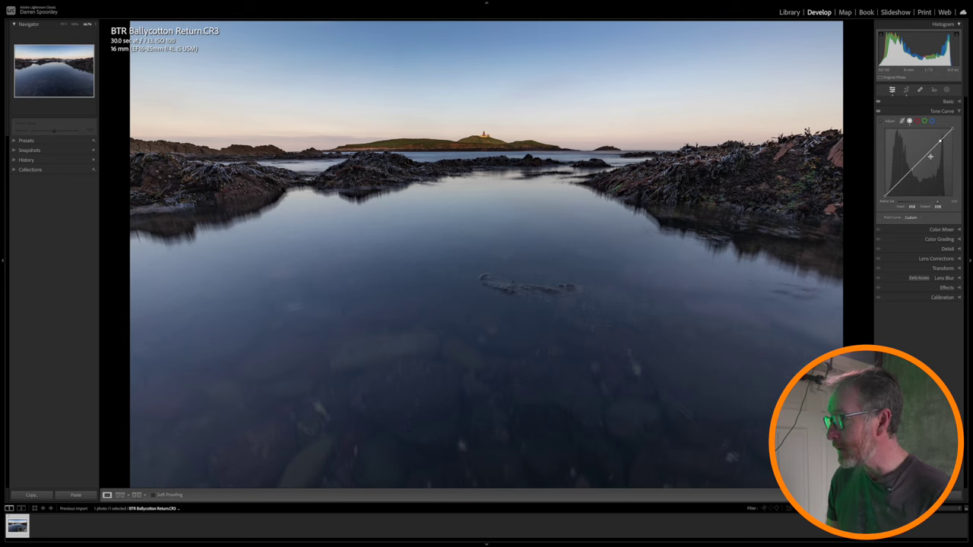
{"action": "left_click_drag", "start_coordinate": [930, 155], "coordinate": [935, 167]}
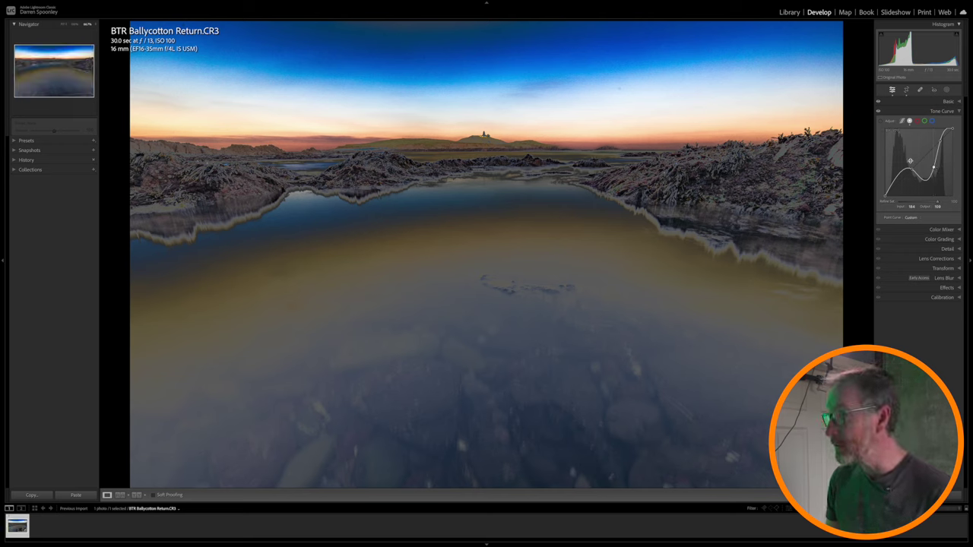
{"action": "key", "text": "ctrl+z"}
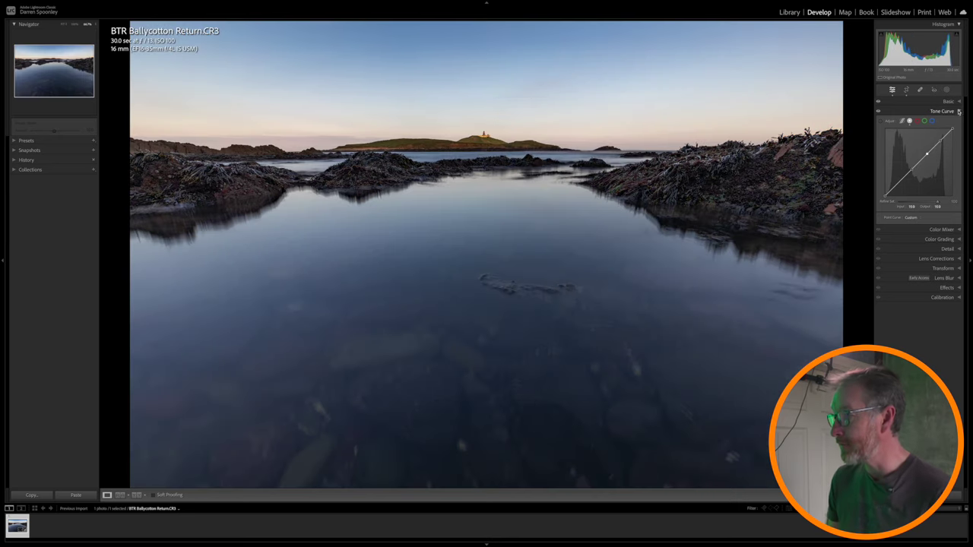
{"action": "left_click", "coordinate": [959, 111]}
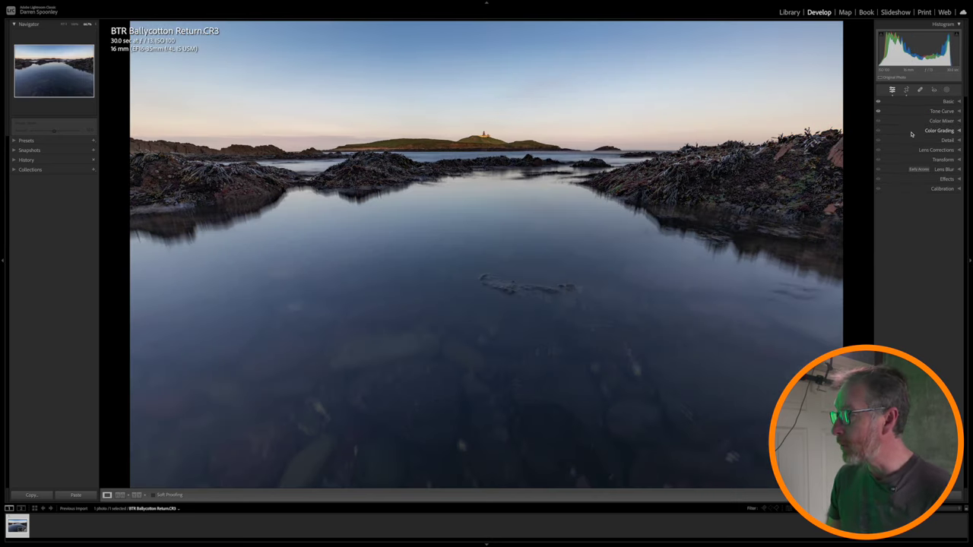
Push Dehaze to +100 in the Basic panel and zoom into the photo to spot dust.
{"action": "left_click", "coordinate": [953, 103]}
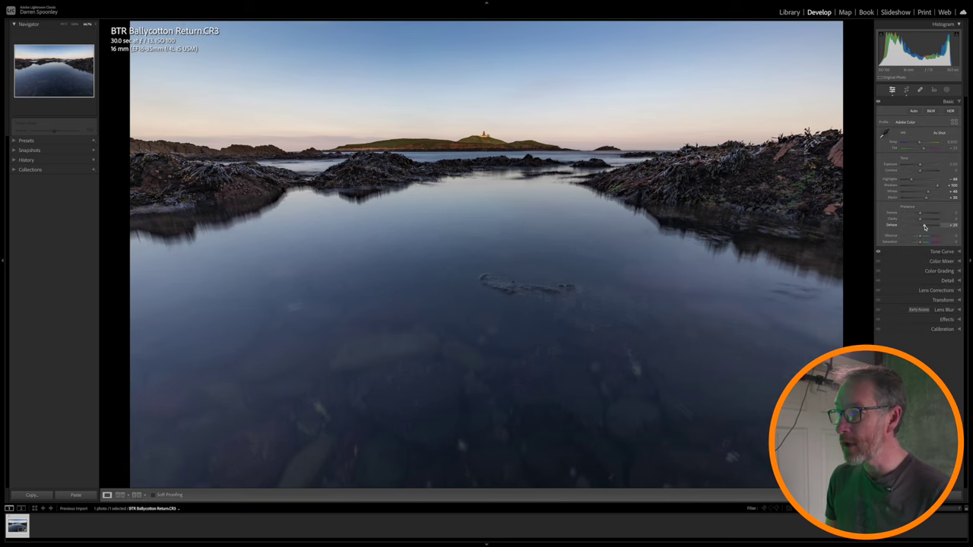
{"action": "left_click_drag", "start_coordinate": [925, 226], "coordinate": [967, 219]}
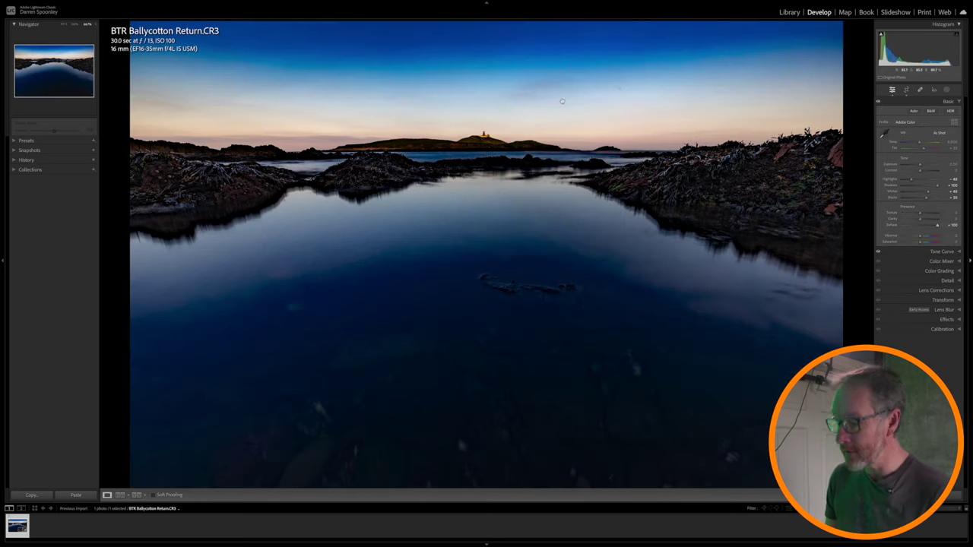
{"action": "left_click", "coordinate": [641, 94]}
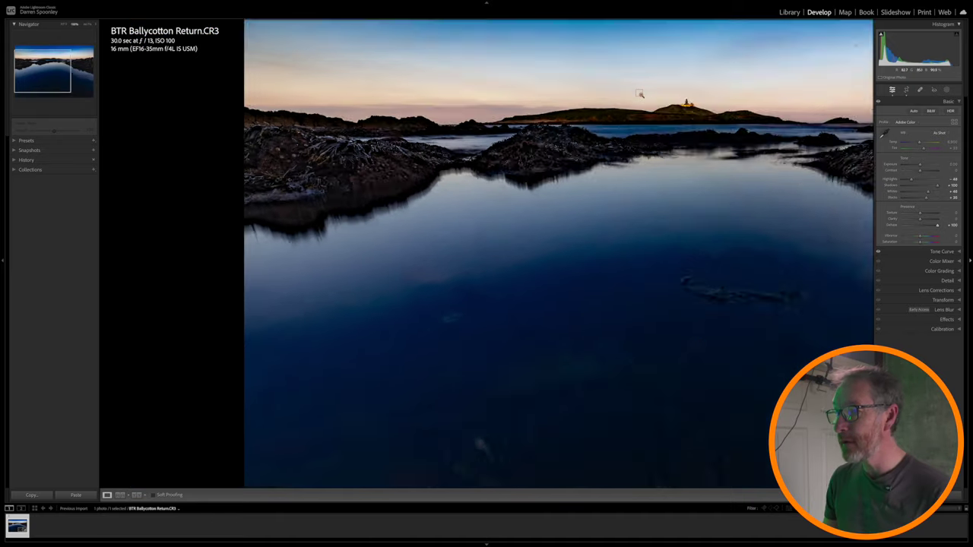
Heal the dust spots across the upper and right-hand sky, sampling from clean sky nearby.
{"action": "scroll", "coordinate": [641, 94], "scroll_direction": "up", "scroll_amount": 5}
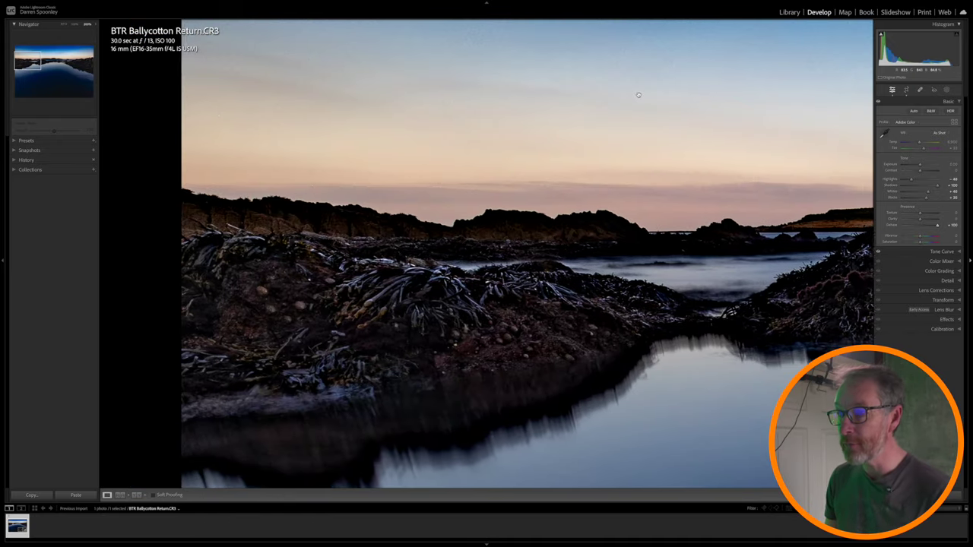
{"action": "scroll", "coordinate": [577, 125], "scroll_direction": "up", "scroll_amount": 3}
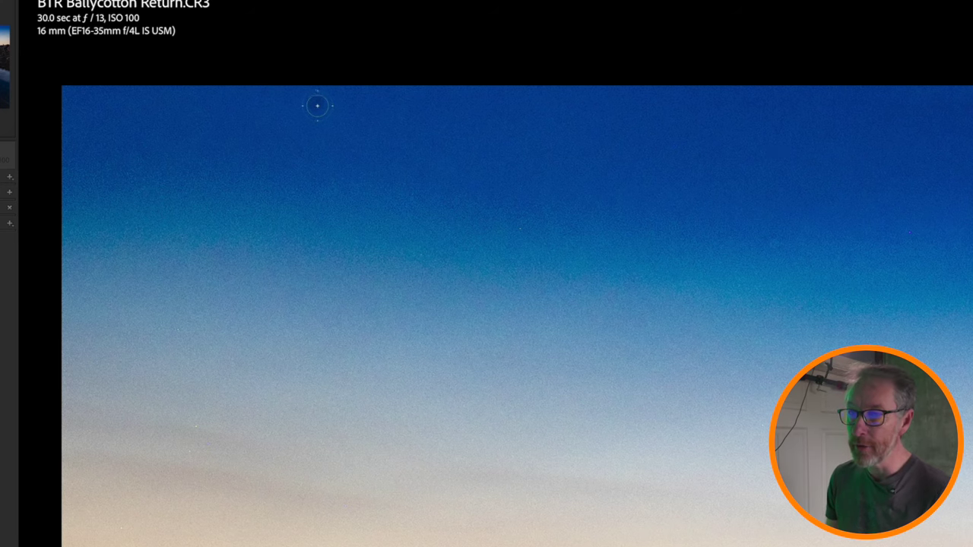
{"action": "left_click", "coordinate": [315, 105]}
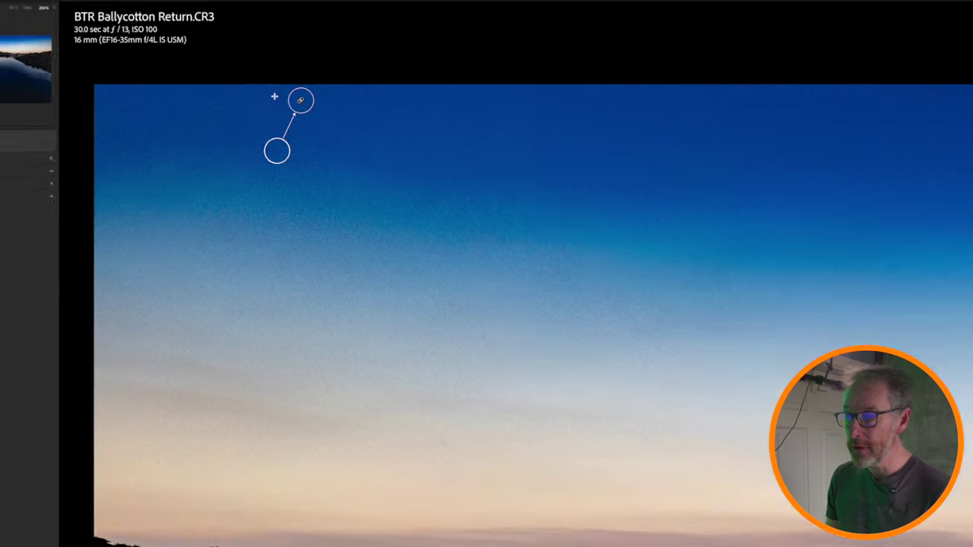
{"action": "mouse_move", "coordinate": [277, 151]}
{"action": "left_mouse_down"}
{"action": "mouse_move", "coordinate": [204, 151]}
{"action": "mouse_move", "coordinate": [256, 98]}
{"action": "left_mouse_up"}
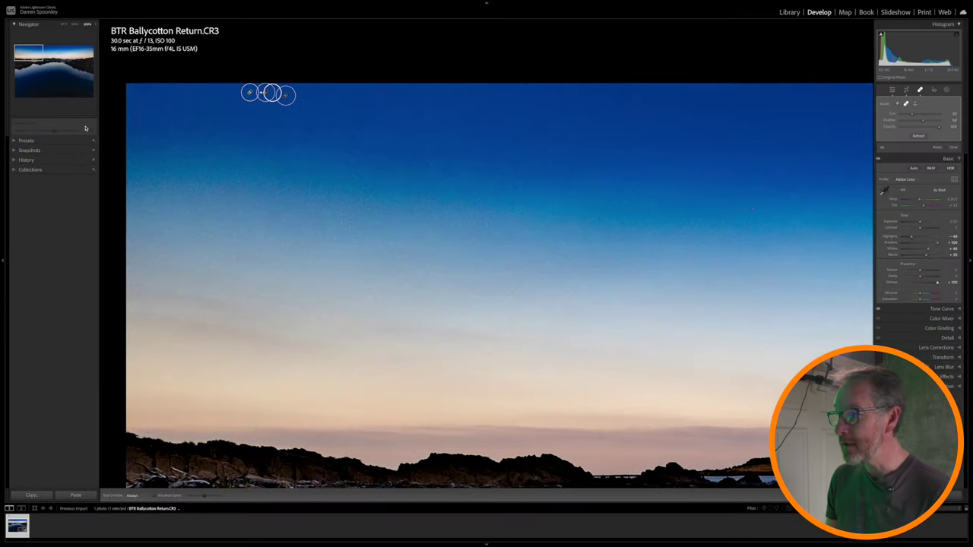
{"action": "left_click", "coordinate": [30, 52]}
{"action": "left_click_drag", "start_coordinate": [30, 51], "coordinate": [74, 52]}
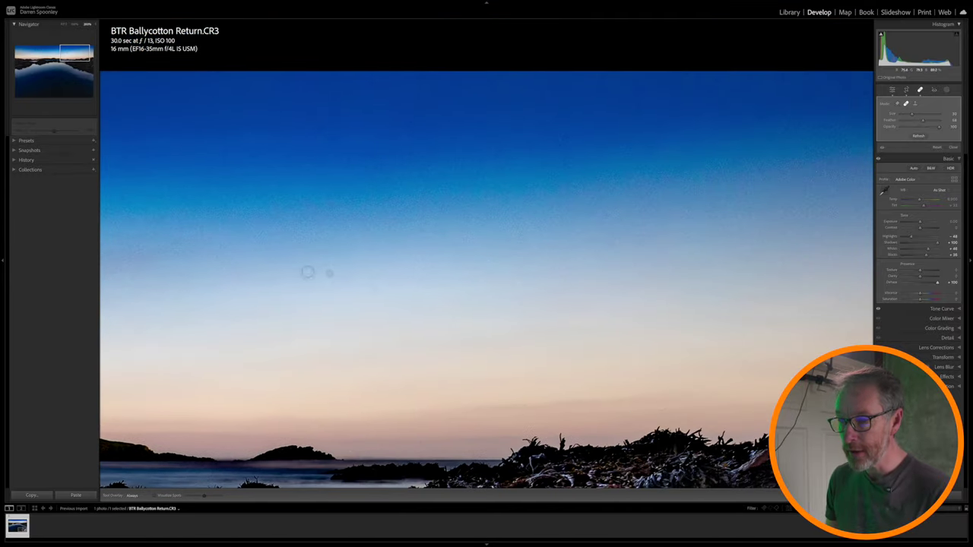
{"action": "left_click", "coordinate": [330, 274]}
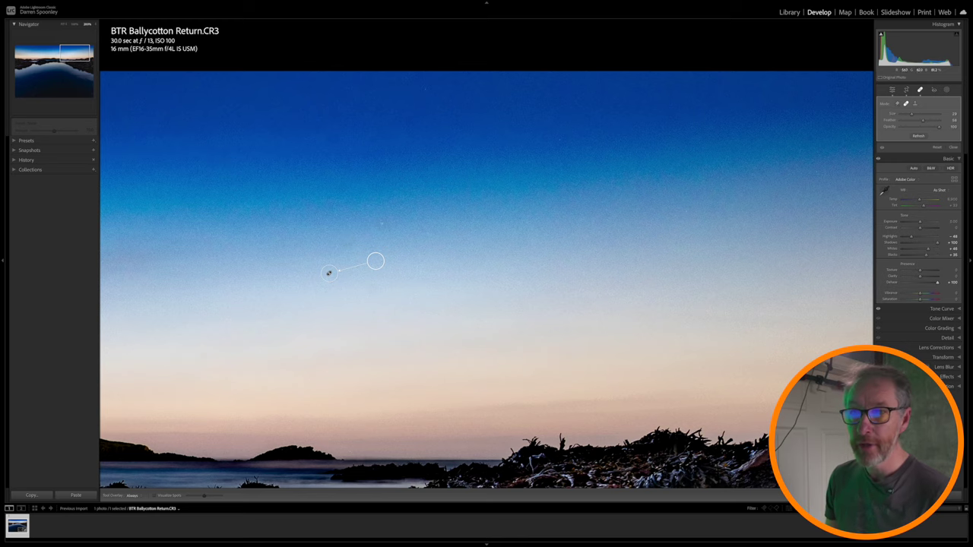
{"action": "left_click_drag", "start_coordinate": [75, 53], "coordinate": [81, 54]}
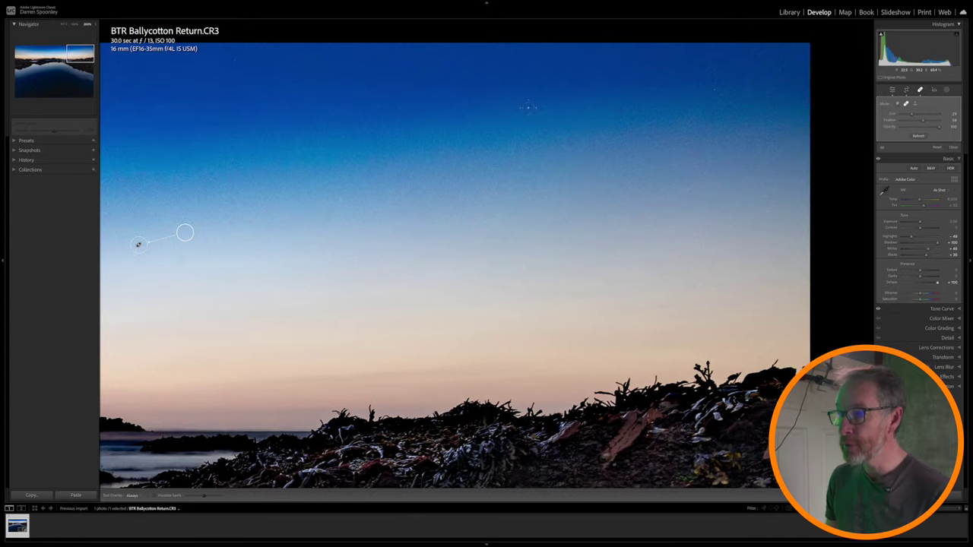
{"action": "left_click", "coordinate": [573, 140]}
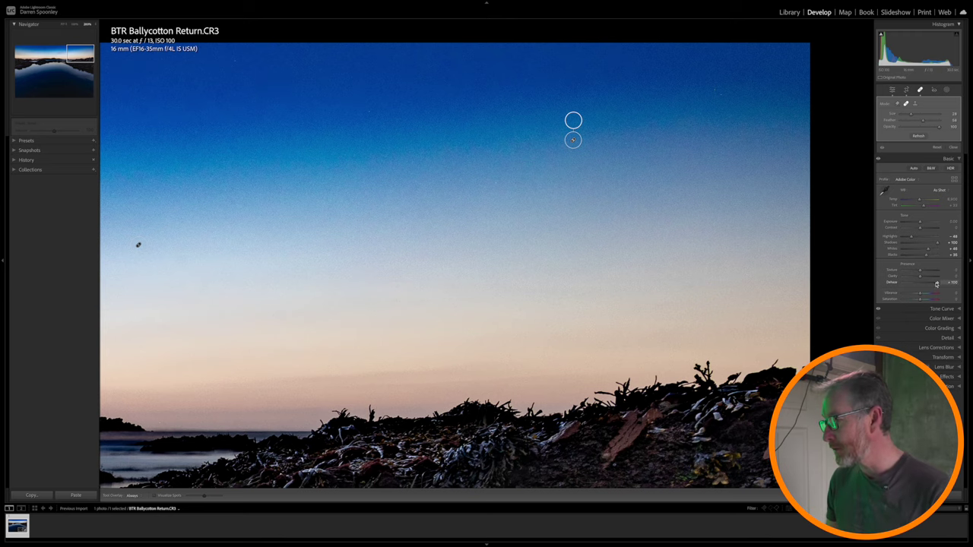
Reset Dehaze and add back a slight touch, about +7, viewing the whole photo.
{"action": "double_click", "coordinate": [937, 284]}
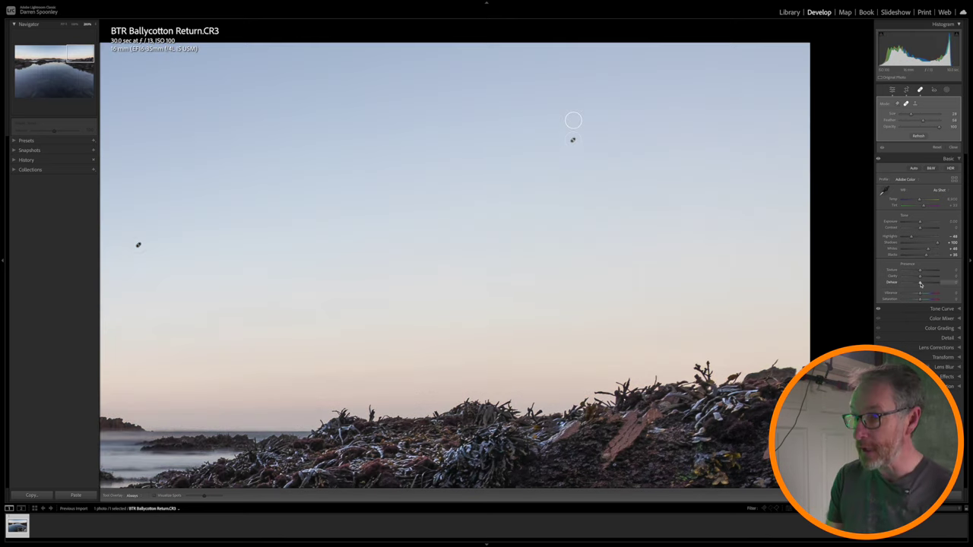
{"action": "key", "text": "z"}
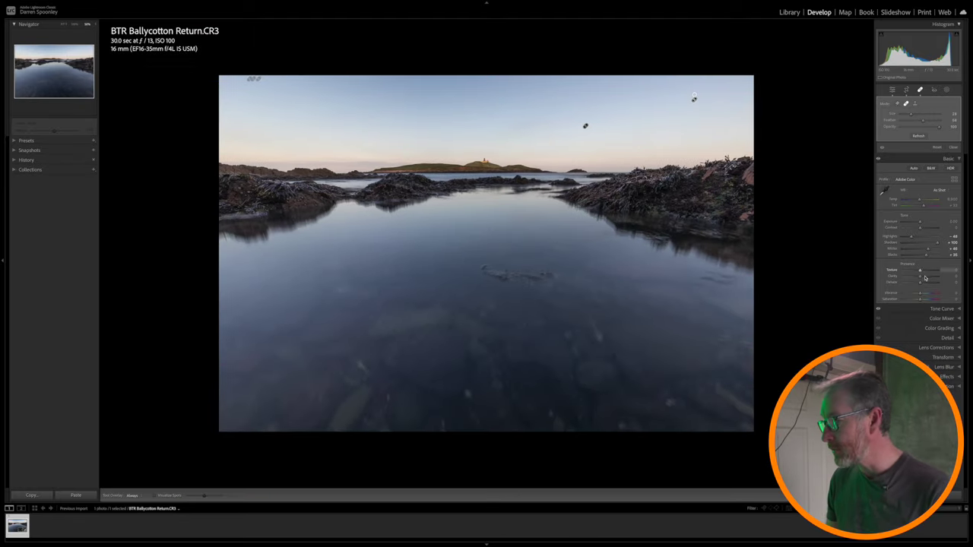
{"action": "left_click_drag", "start_coordinate": [920, 284], "coordinate": [922, 284]}
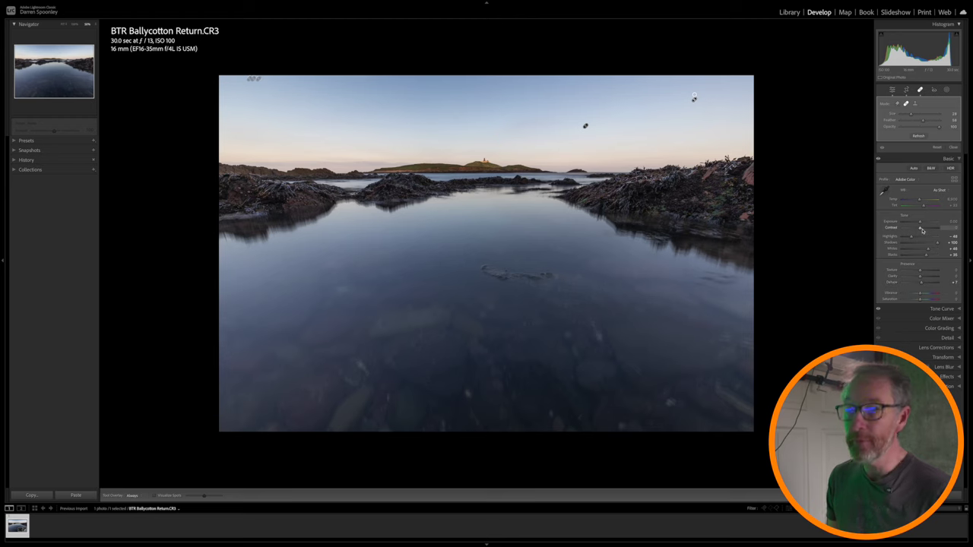
Settle Contrast at about -21 after testing extremes, and raise Vibrance to +37.
{"action": "left_click_drag", "start_coordinate": [921, 229], "coordinate": [921, 228]}
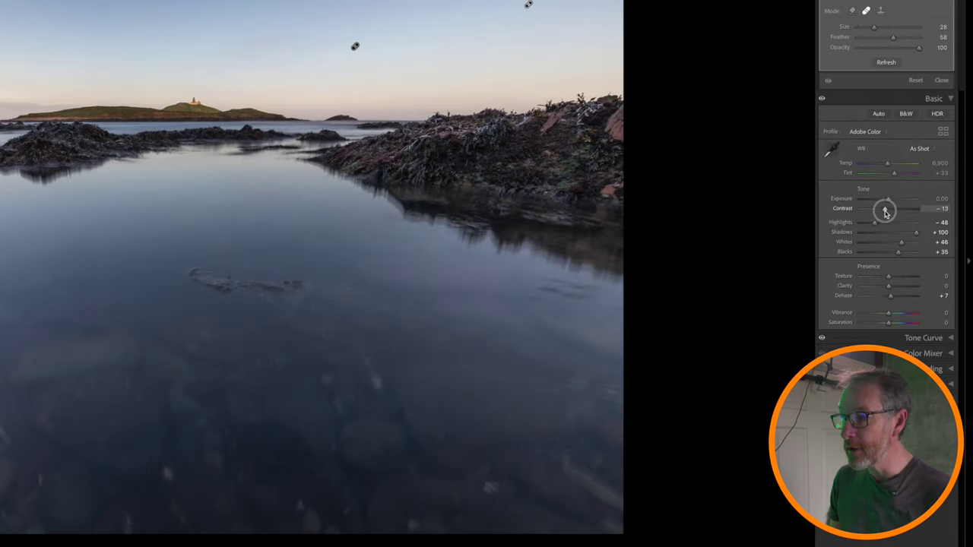
{"action": "left_click_drag", "start_coordinate": [918, 229], "coordinate": [917, 229]}
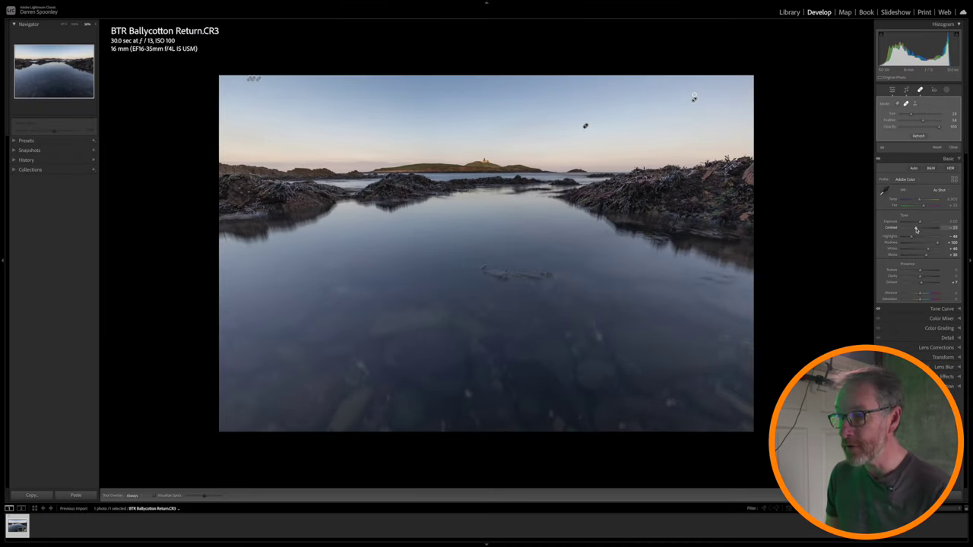
{"action": "left_click_drag", "start_coordinate": [916, 229], "coordinate": [910, 229]}
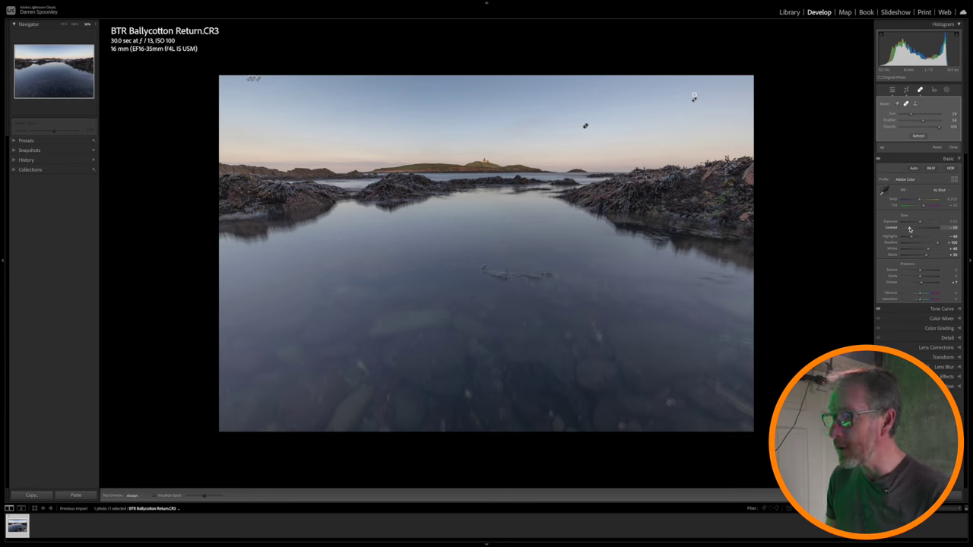
{"action": "left_click_drag", "start_coordinate": [910, 229], "coordinate": [929, 228]}
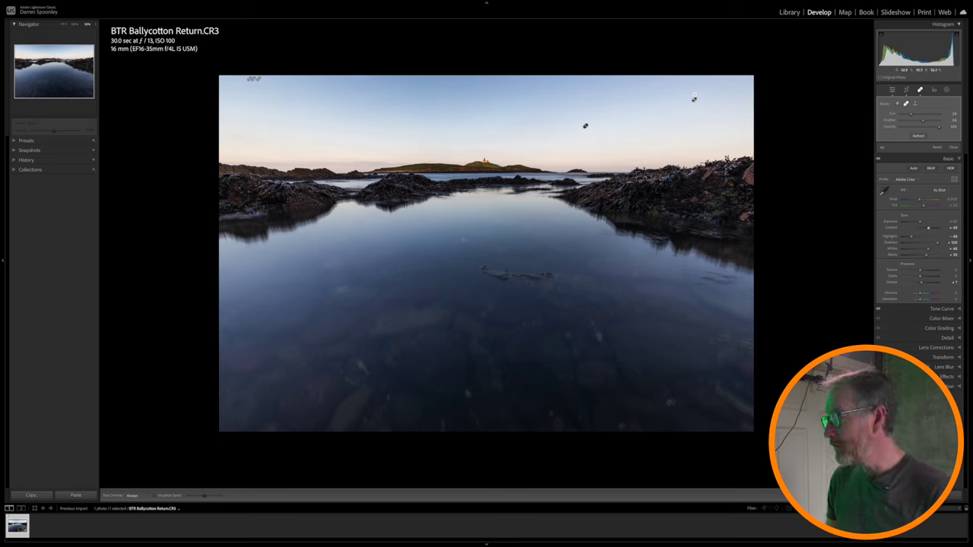
{"action": "left_click_drag", "start_coordinate": [928, 227], "coordinate": [917, 228]}
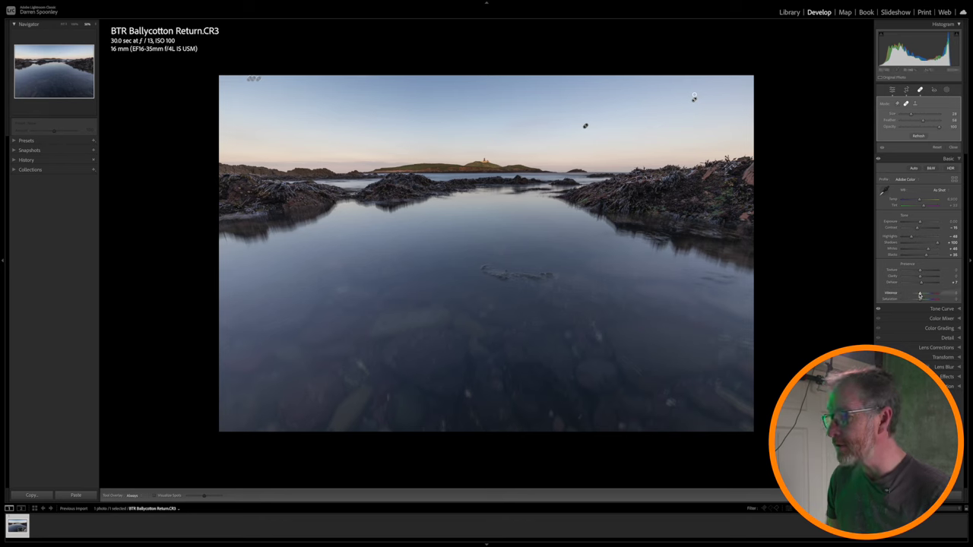
{"action": "left_click", "coordinate": [922, 294]}
{"action": "left_click_drag", "start_coordinate": [922, 293], "coordinate": [927, 294]}
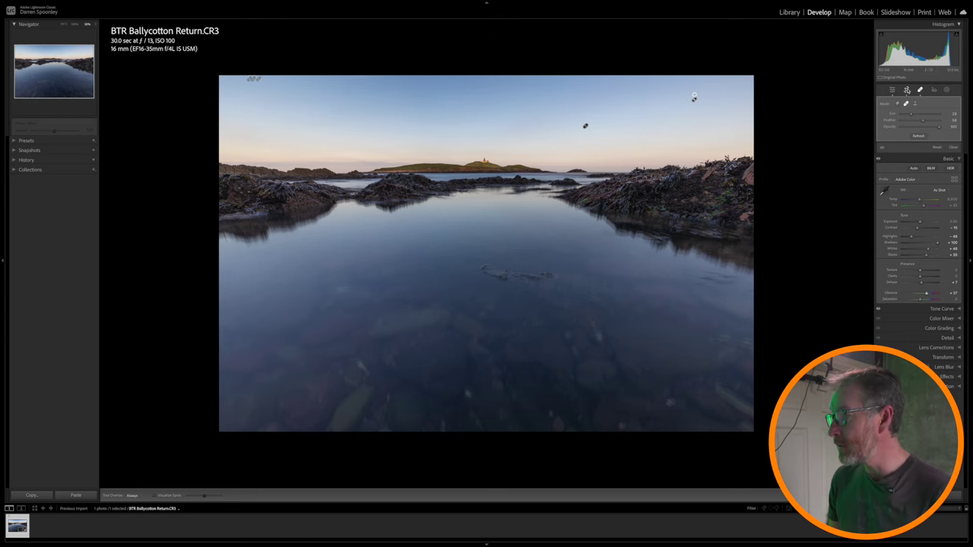
Try a 16 x 9 crop aspect, then return the crop to As Shot.
{"action": "left_click", "coordinate": [907, 90]}
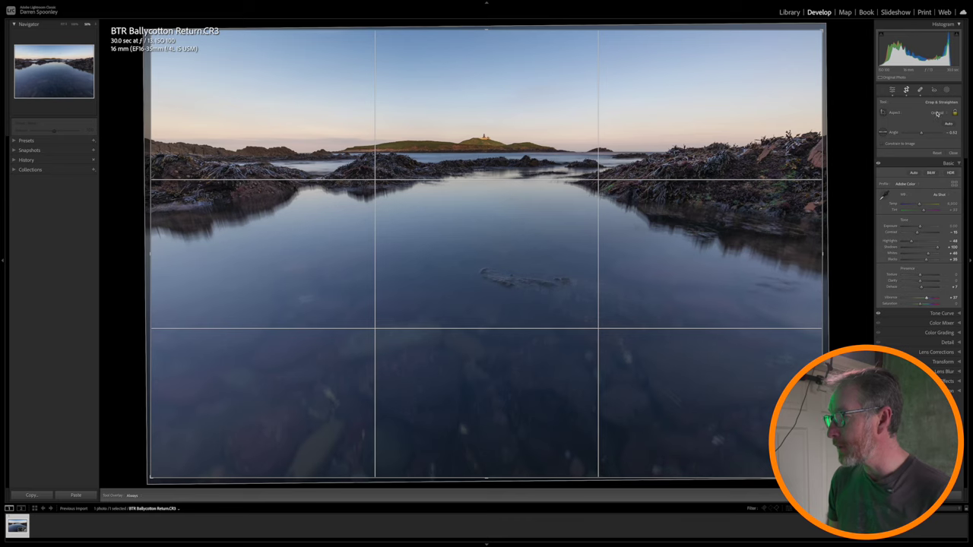
{"action": "left_click", "coordinate": [938, 114]}
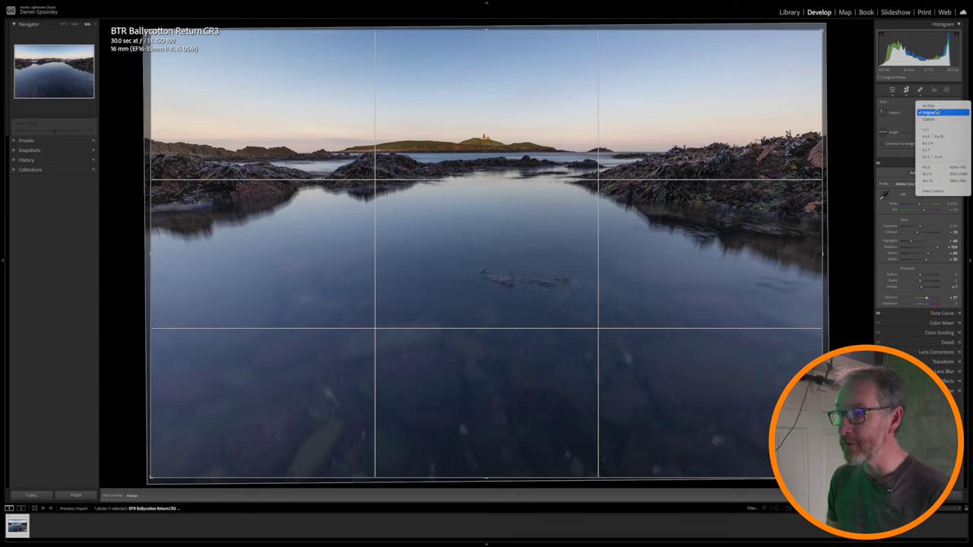
{"action": "left_click", "coordinate": [943, 174]}
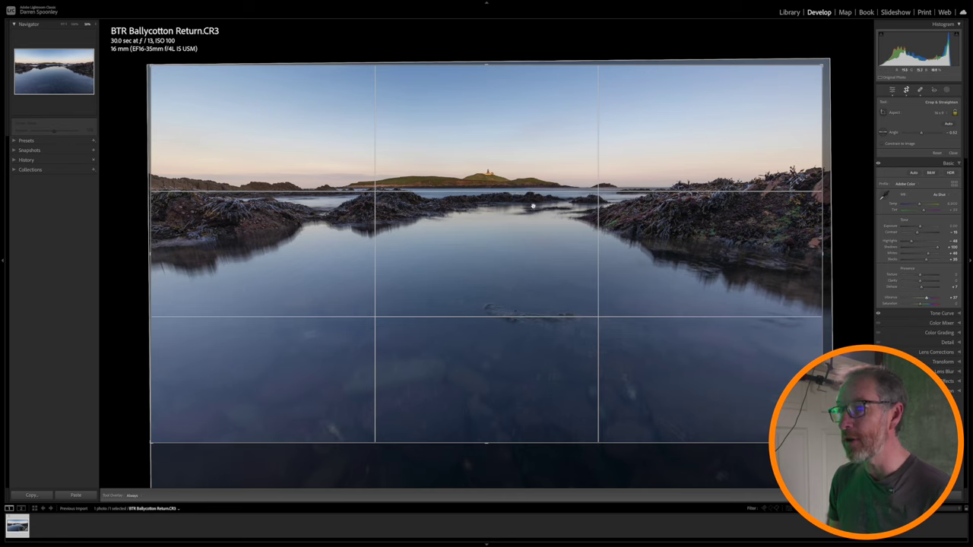
{"action": "left_click_drag", "start_coordinate": [450, 209], "coordinate": [456, 151]}
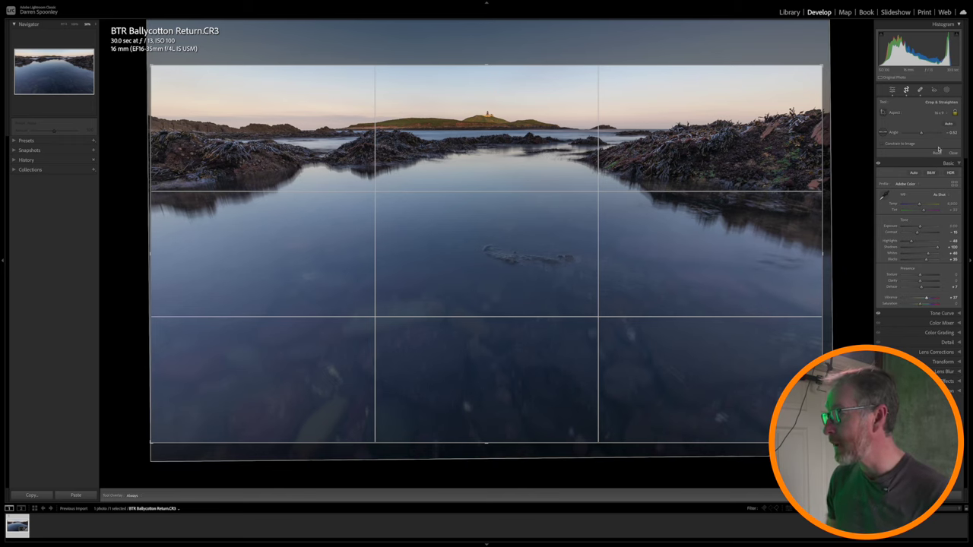
{"action": "left_click", "coordinate": [932, 113]}
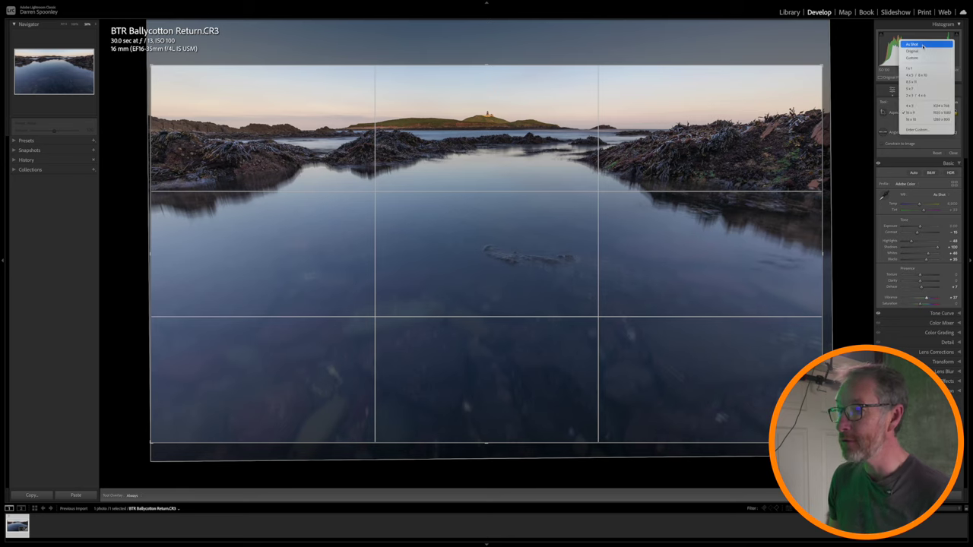
{"action": "left_click", "coordinate": [922, 45]}
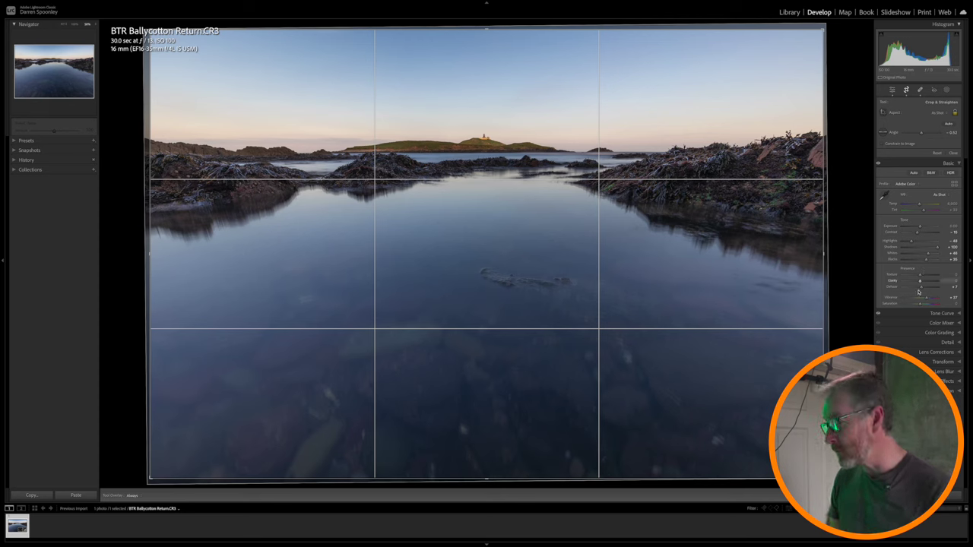
Close the crop overlay and raise sharpening Masking to about 54 using the mask preview.
{"action": "left_click", "coordinate": [947, 343]}
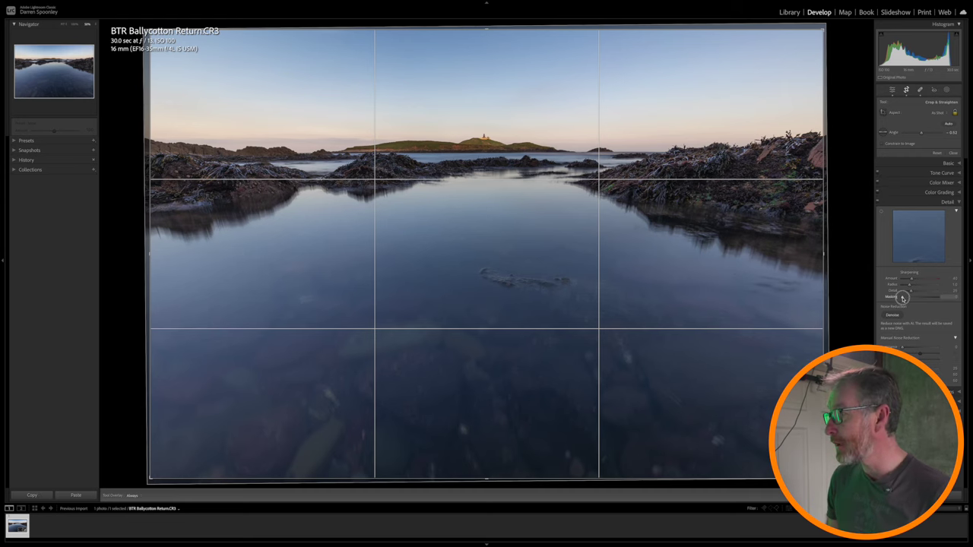
{"action": "left_click_drag", "start_coordinate": [906, 298], "coordinate": [905, 298]}
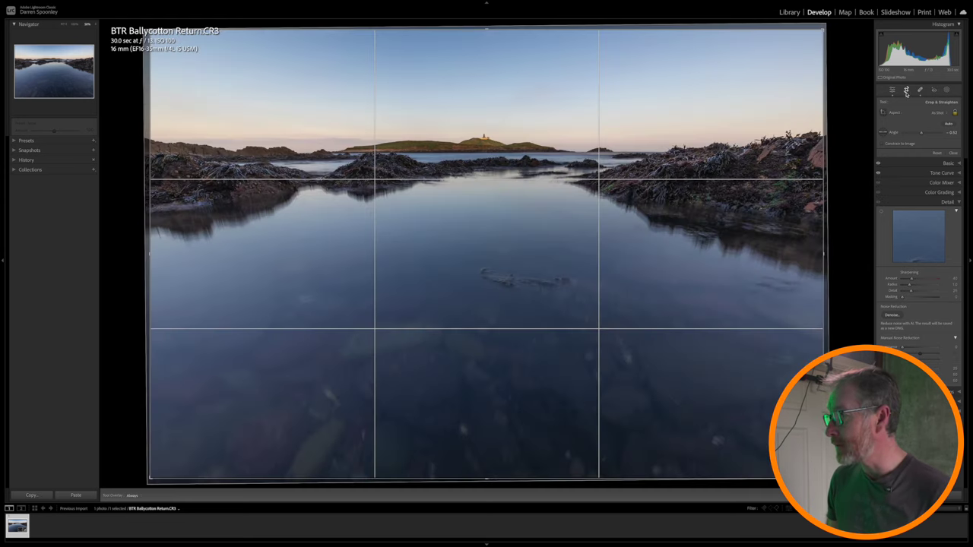
{"action": "left_click", "coordinate": [907, 91]}
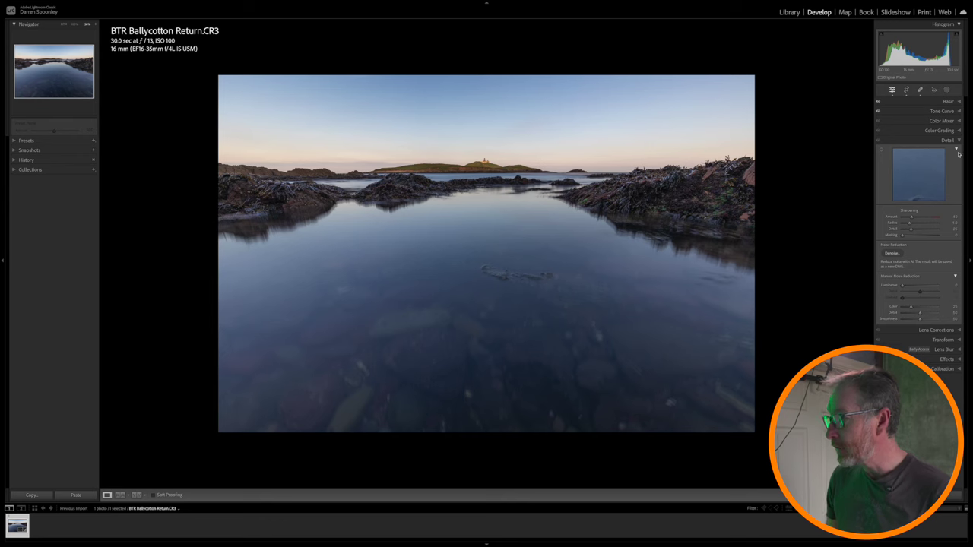
{"action": "left_click", "coordinate": [903, 237], "text": "alt"}
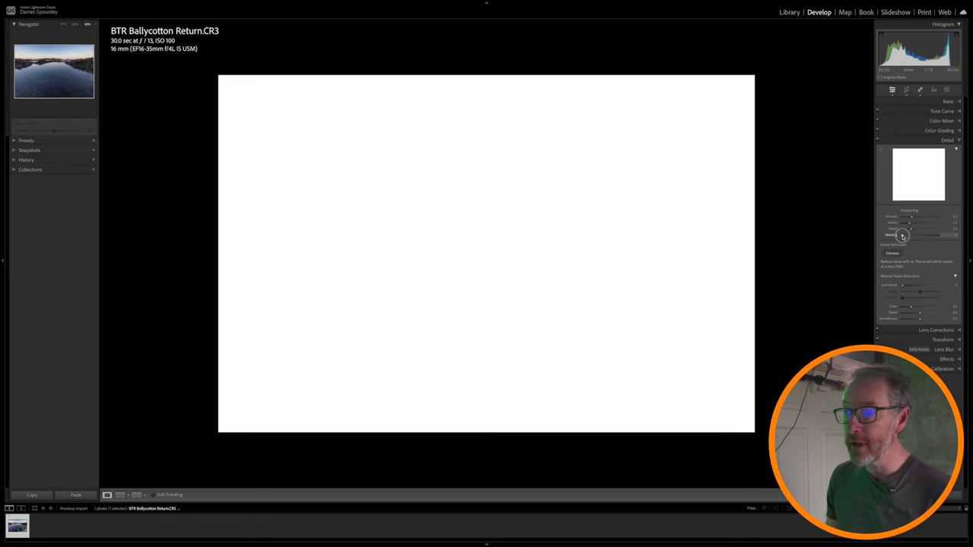
{"action": "left_click_drag", "start_coordinate": [902, 237], "coordinate": [908, 235]}
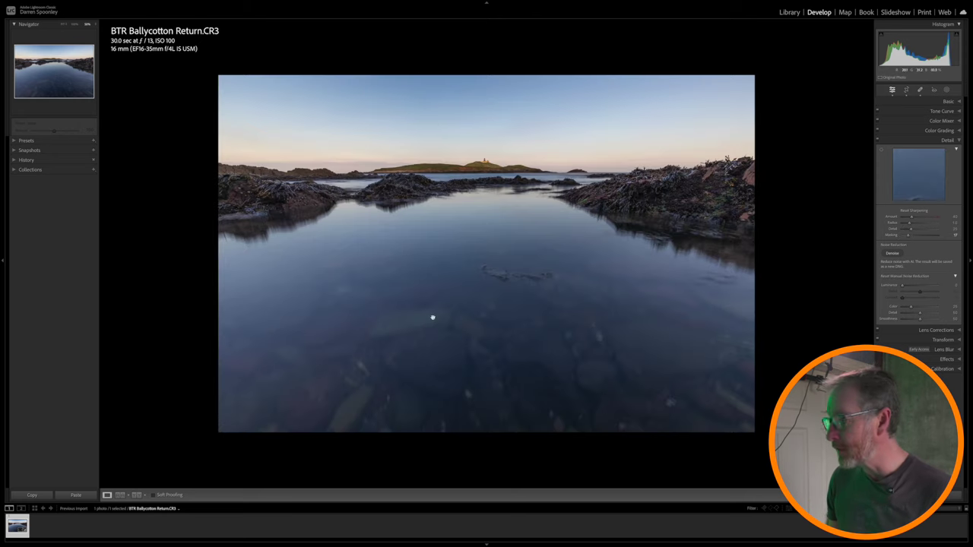
{"action": "left_click", "coordinate": [908, 236], "text": "alt"}
{"action": "left_click_drag", "start_coordinate": [908, 236], "coordinate": [921, 234]}
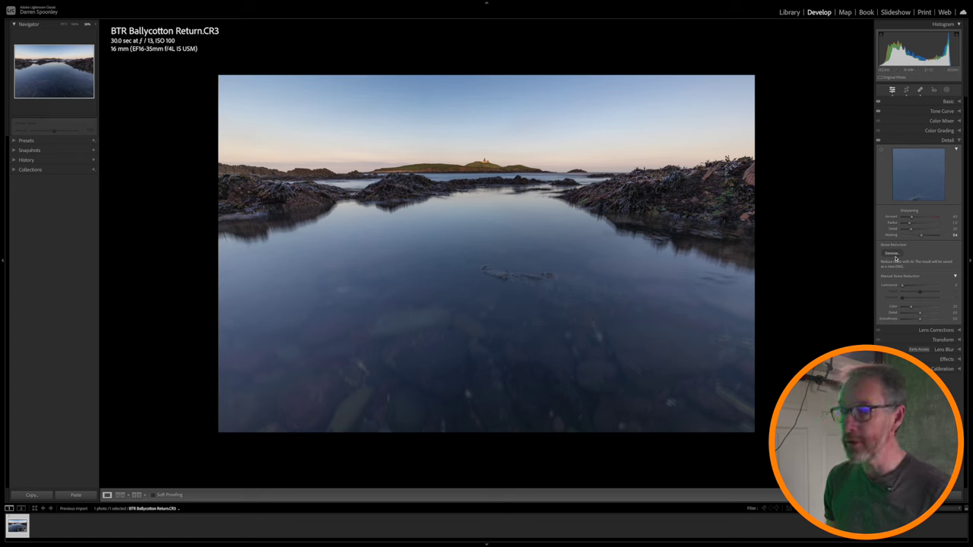
Open the AI Denoise preview and inspect the seaweed, dark water and lighter areas.
{"action": "left_click", "coordinate": [891, 253]}
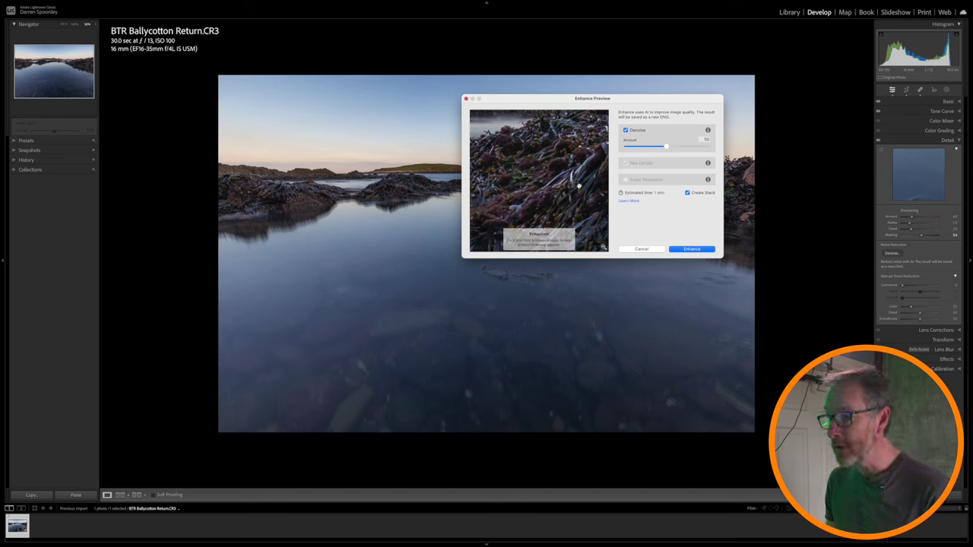
{"action": "left_click_drag", "start_coordinate": [580, 185], "coordinate": [485, 216]}
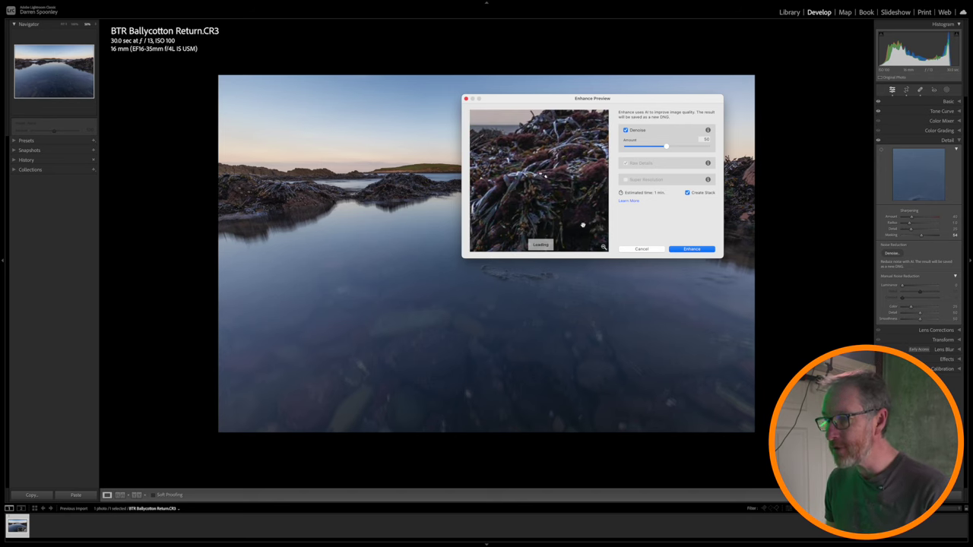
{"action": "left_click_drag", "start_coordinate": [586, 217], "coordinate": [534, 192]}
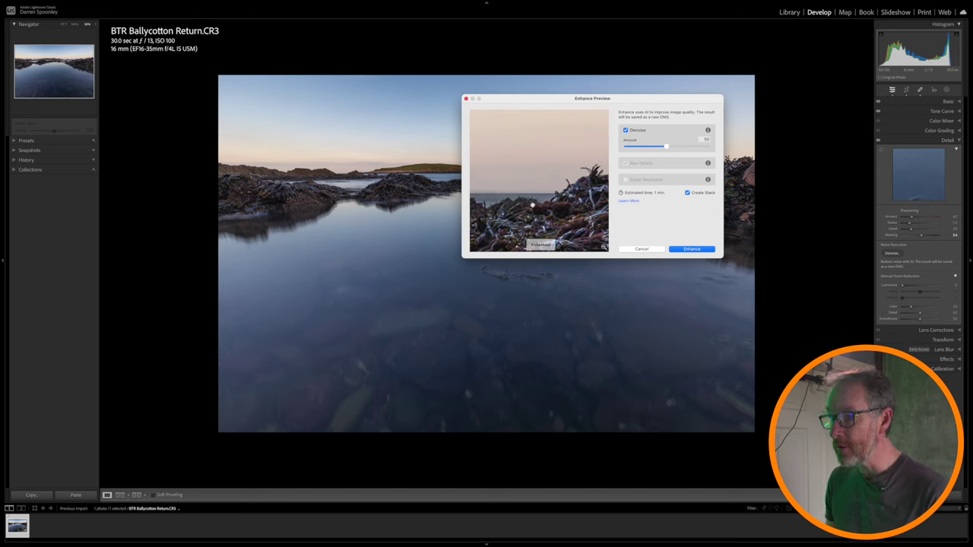
{"action": "left_click_drag", "start_coordinate": [532, 205], "coordinate": [525, 141]}
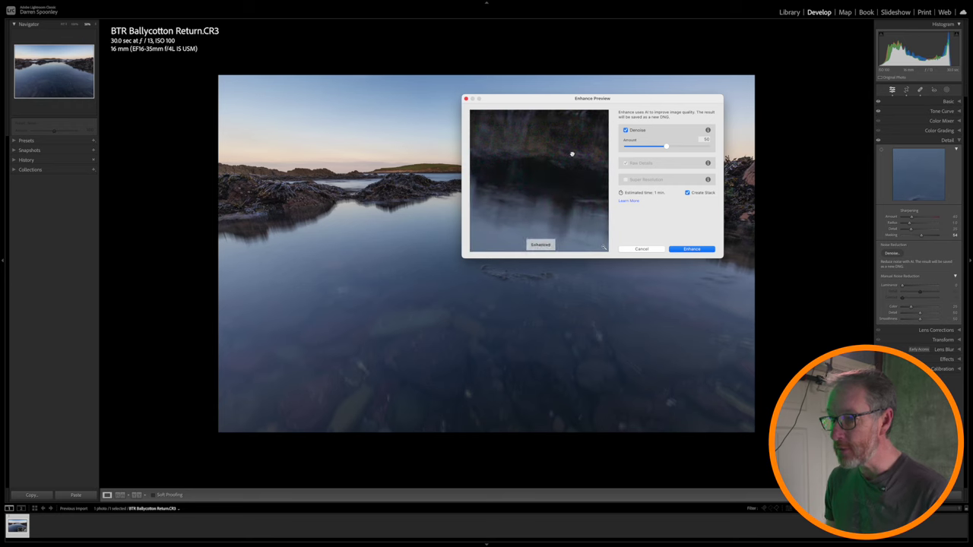
{"action": "left_click_drag", "start_coordinate": [542, 154], "coordinate": [532, 191]}
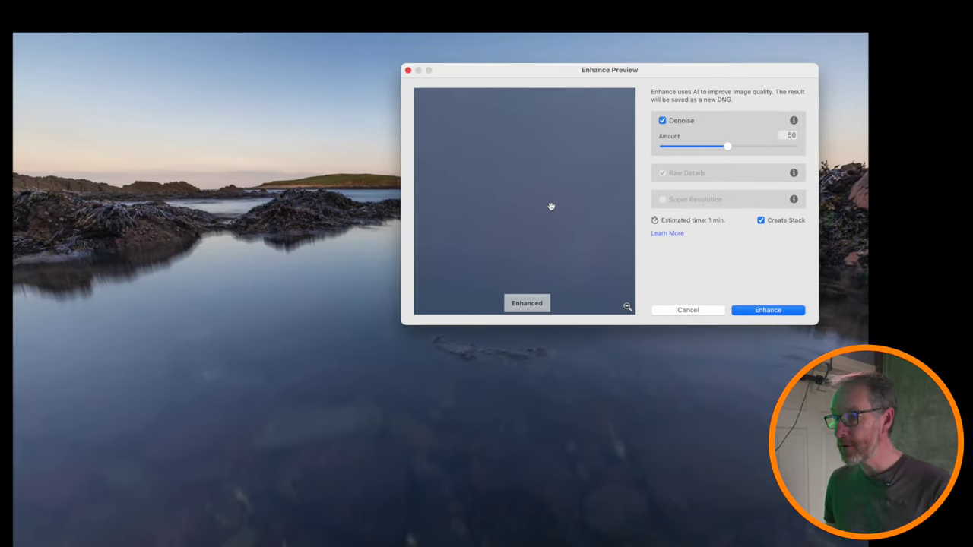
Compare denoised against original, then run Denoise at amount 50 to create the DNG.
{"action": "left_click", "coordinate": [554, 187]}
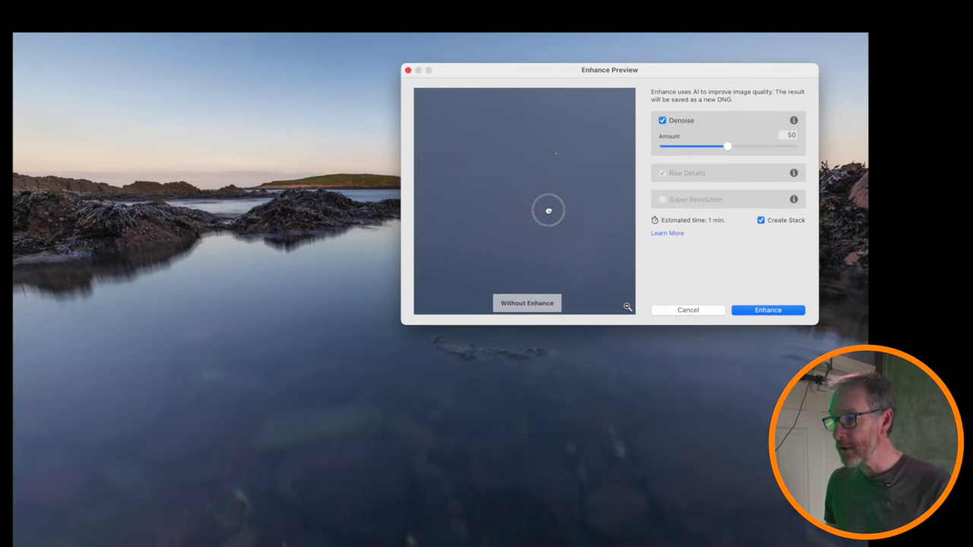
{"action": "left_click_drag", "start_coordinate": [548, 210], "coordinate": [552, 169]}
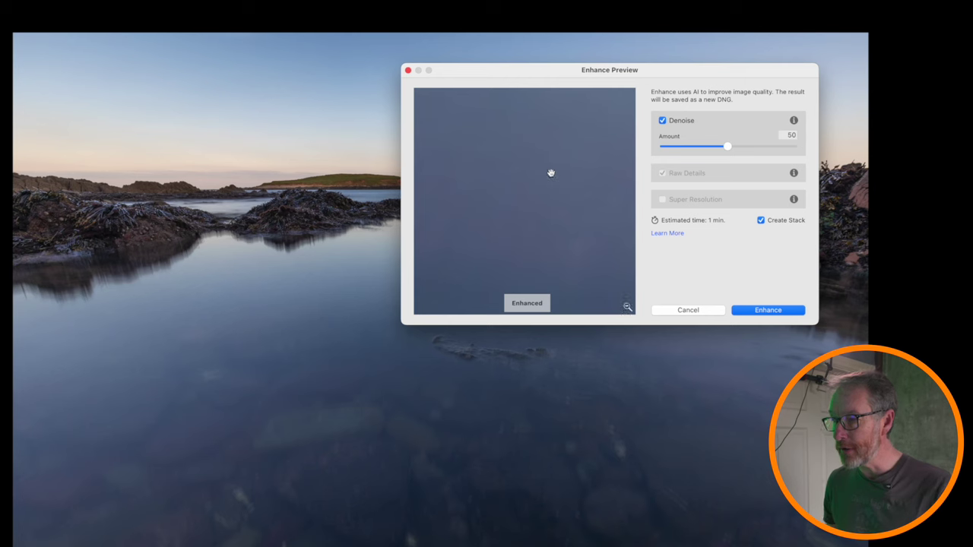
{"action": "left_click_drag", "start_coordinate": [552, 174], "coordinate": [551, 174]}
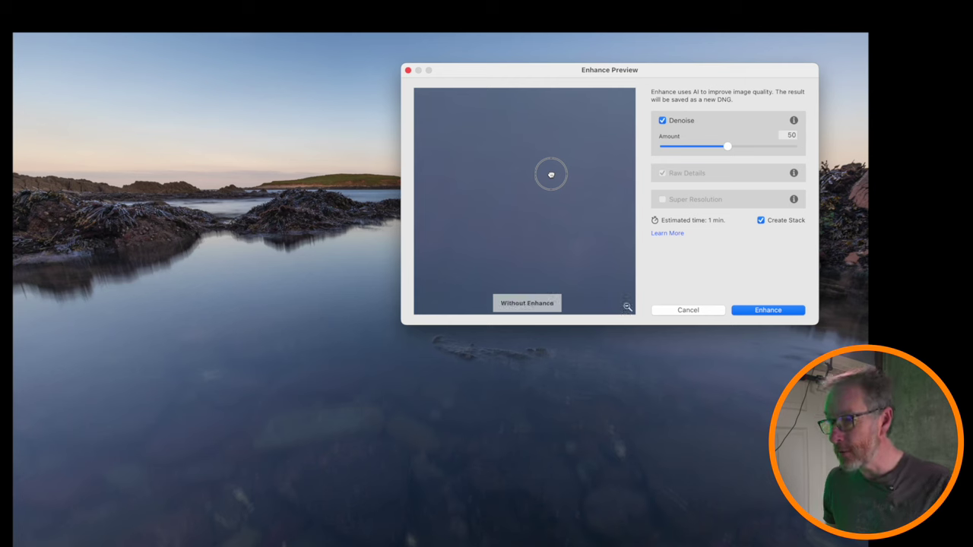
{"action": "left_click_drag", "start_coordinate": [551, 175], "coordinate": [551, 174]}
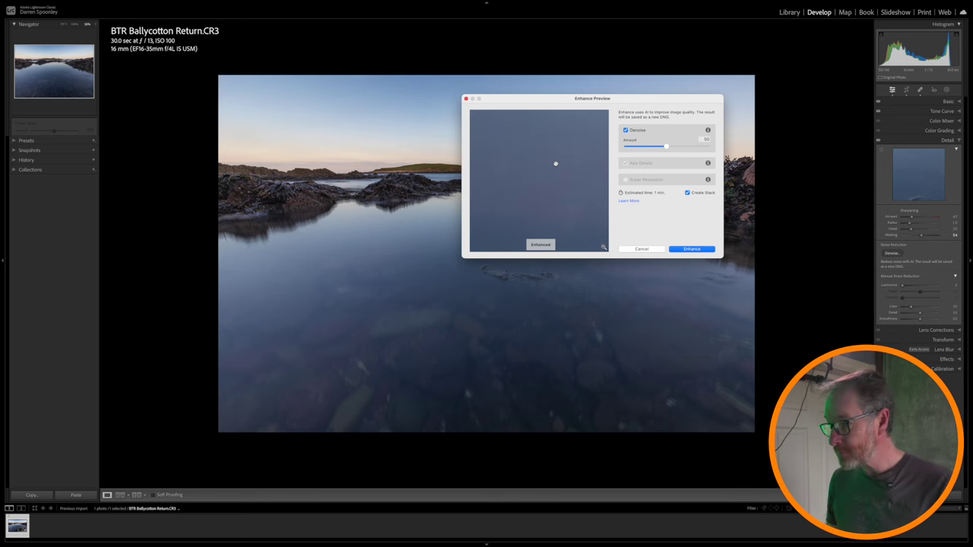
{"action": "left_click", "coordinate": [683, 249]}
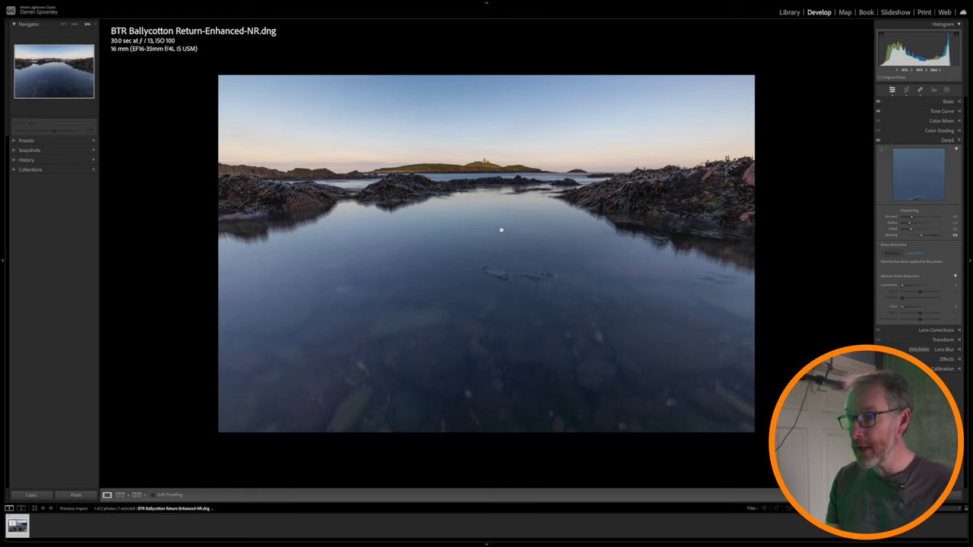
In Lights Out view, raise Saturation to +16 and check the right-hand rocks at 100%.
{"action": "key", "text": "l"}
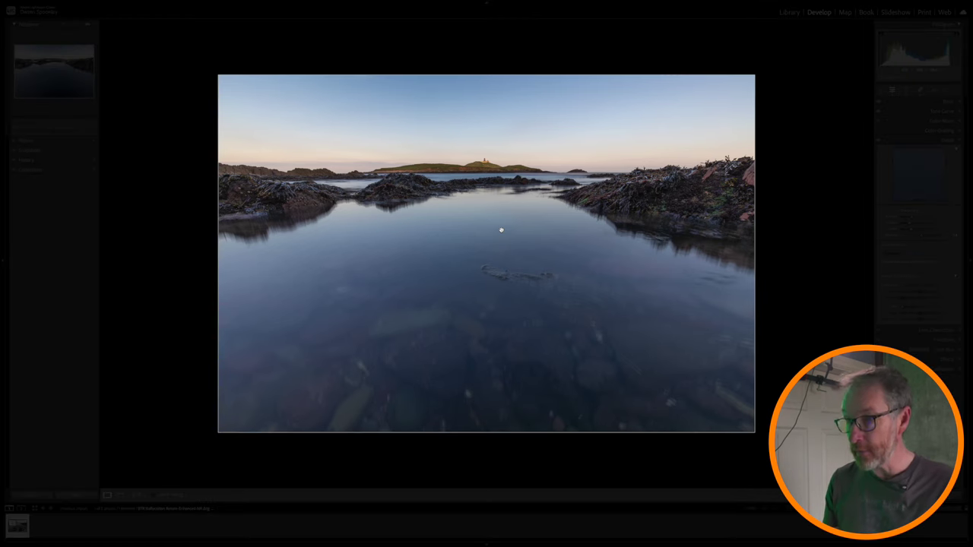
{"action": "key", "text": "l"}
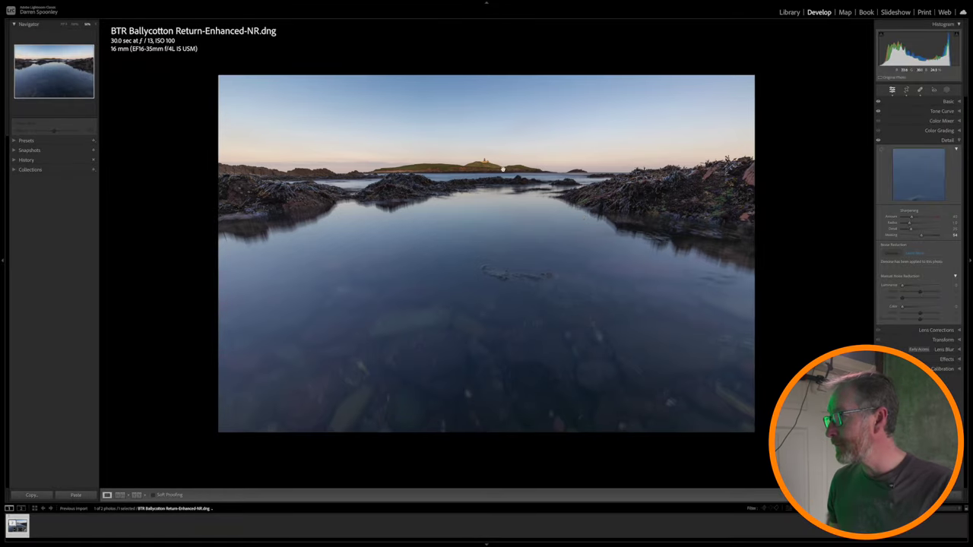
{"action": "left_click", "coordinate": [950, 101]}
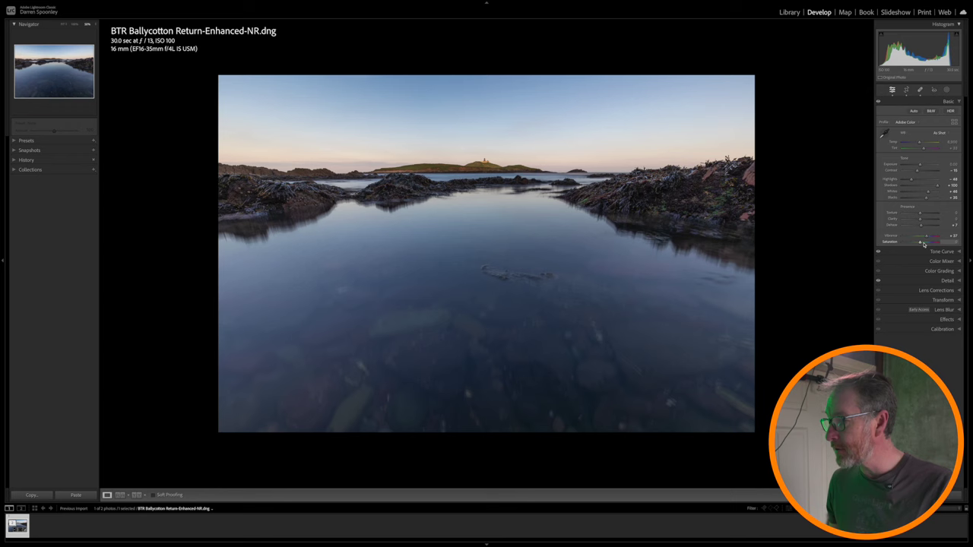
{"action": "left_click_drag", "start_coordinate": [920, 244], "coordinate": [922, 244]}
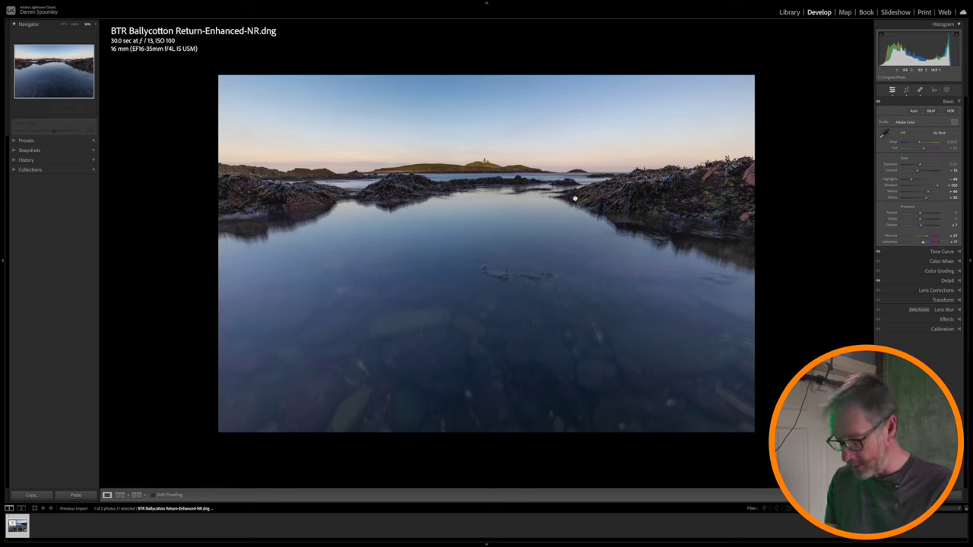
{"action": "left_click", "coordinate": [678, 202]}
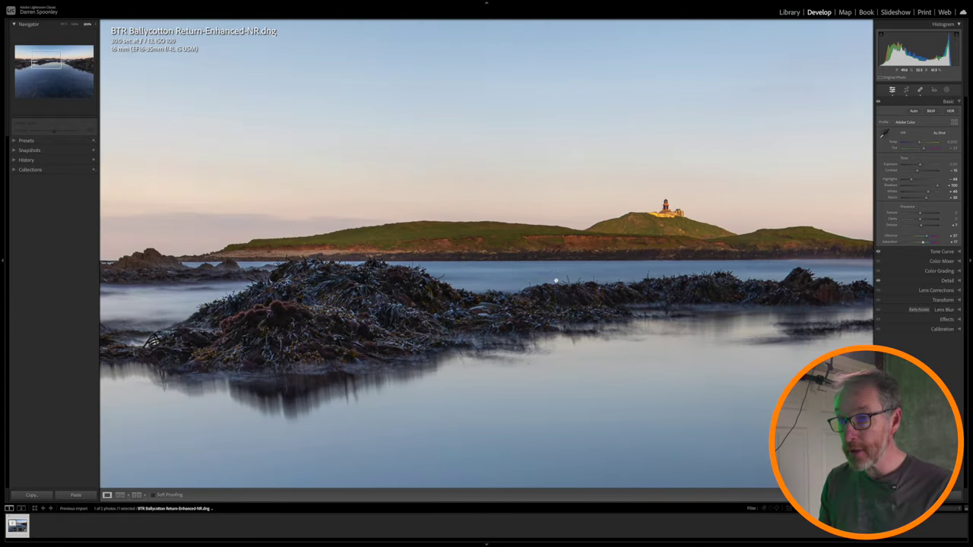
{"action": "left_click", "coordinate": [556, 280]}
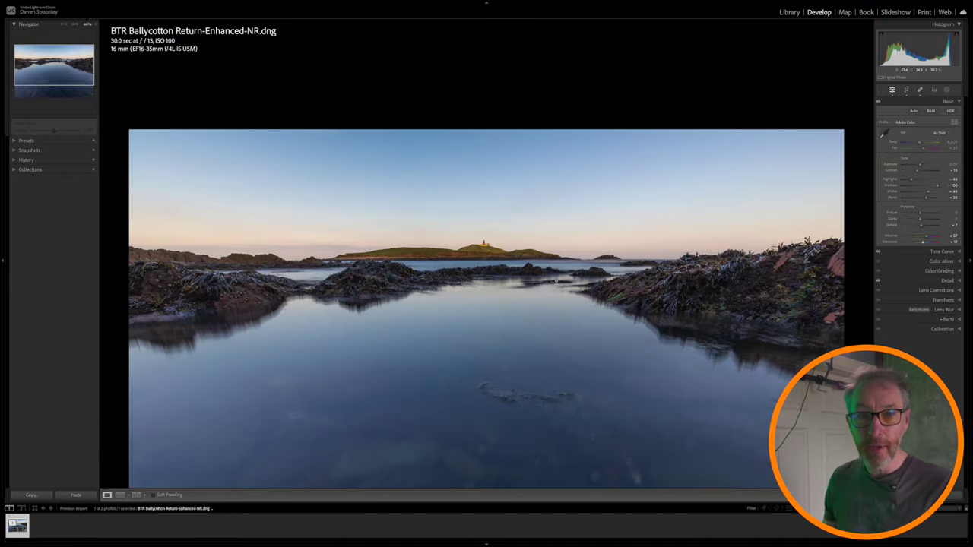